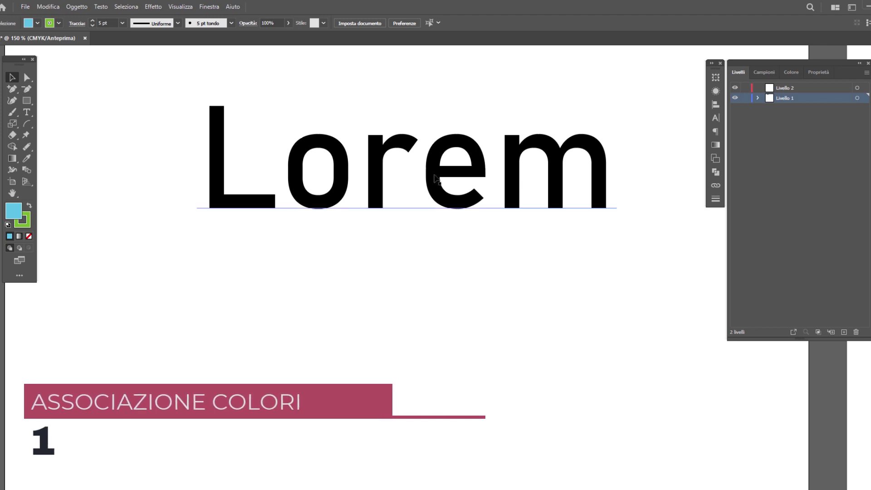
Draw a square below the word Lorem, then select the Lorem text for colour sampling.
key(m)
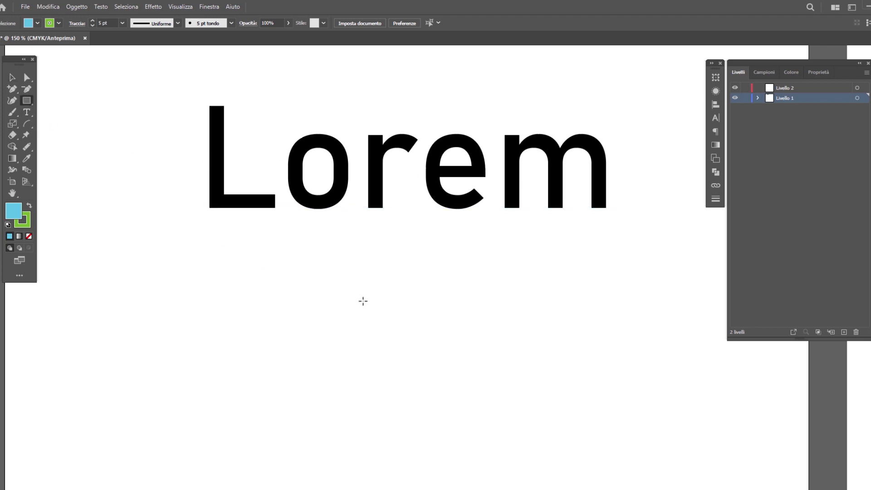
mouse_move(357, 295)
mouse_down()
mouse_move(480, 396)
mouse_move(480, 420)
mouse_up()
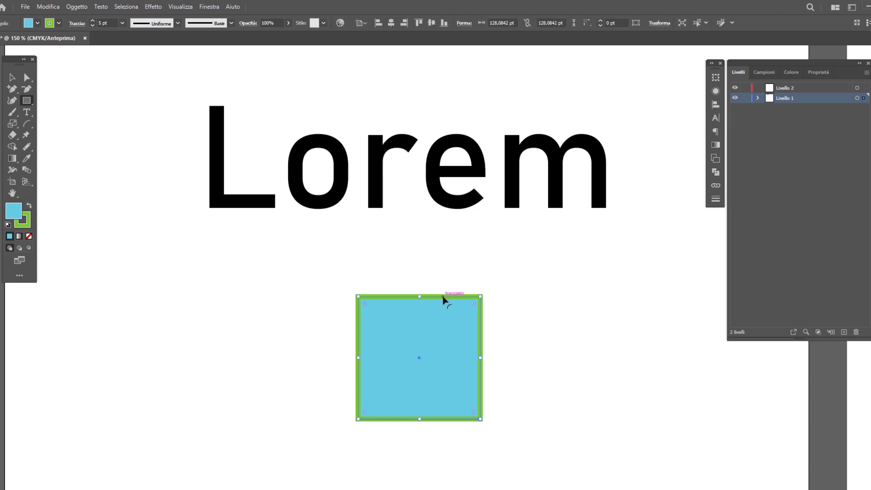
key(v)
click(383, 180)
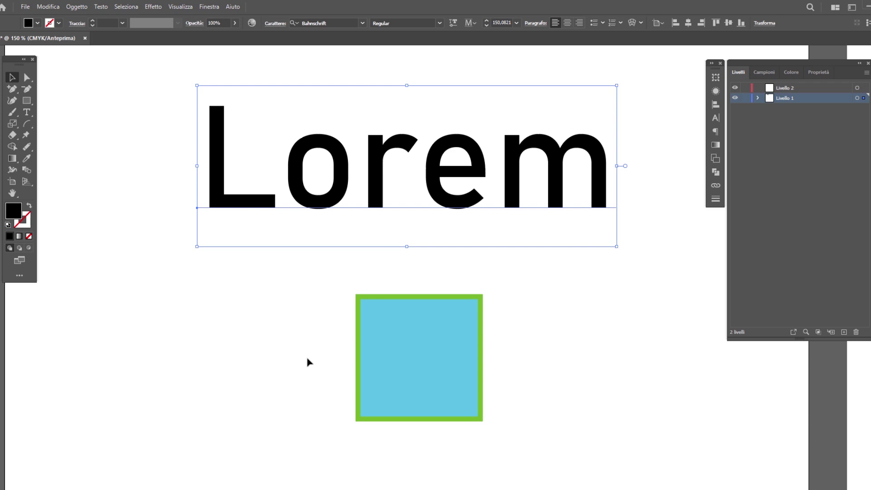
click(25, 159)
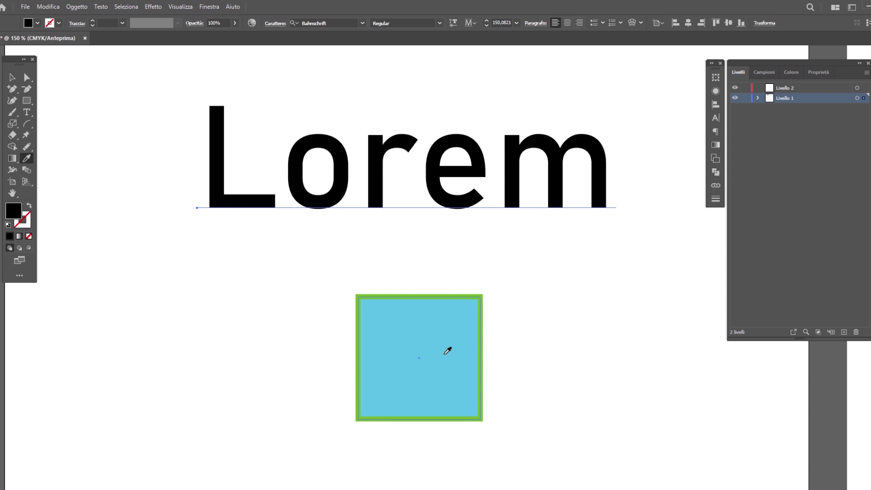
Sample the square's colours onto Lorem, undo, and keep only its light blue fill.
shift+click(448, 350)
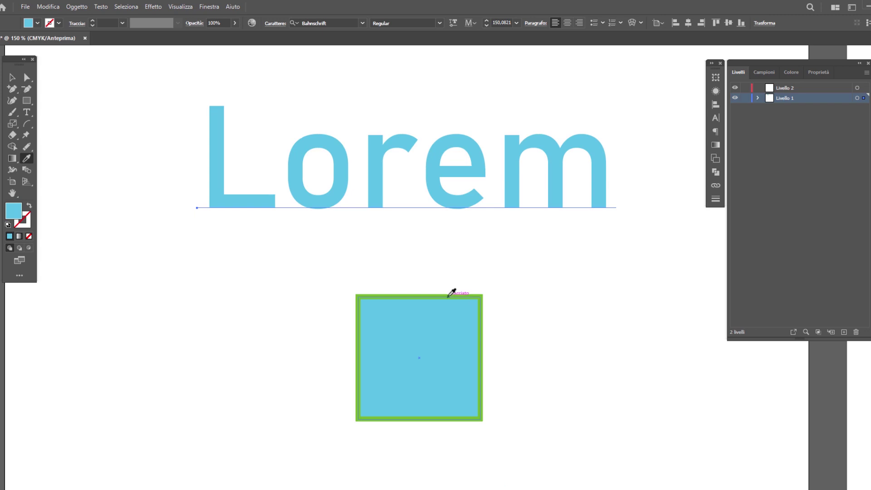
shift+click(452, 294)
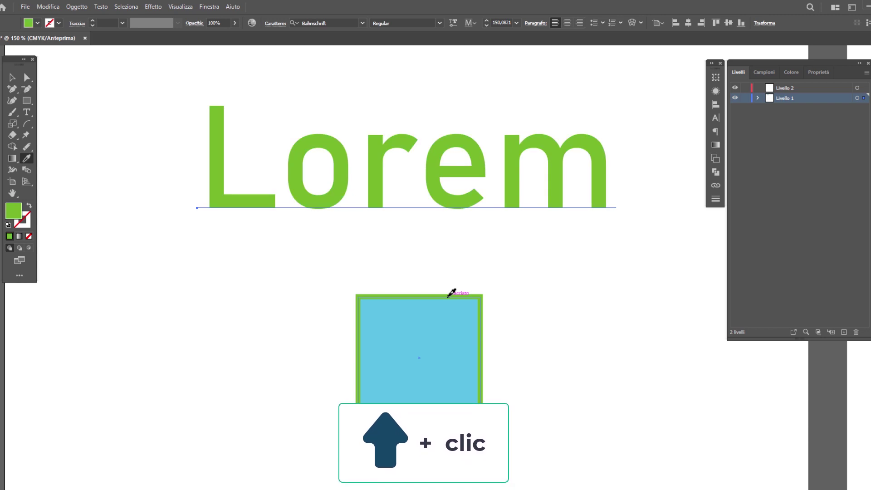
click(448, 334)
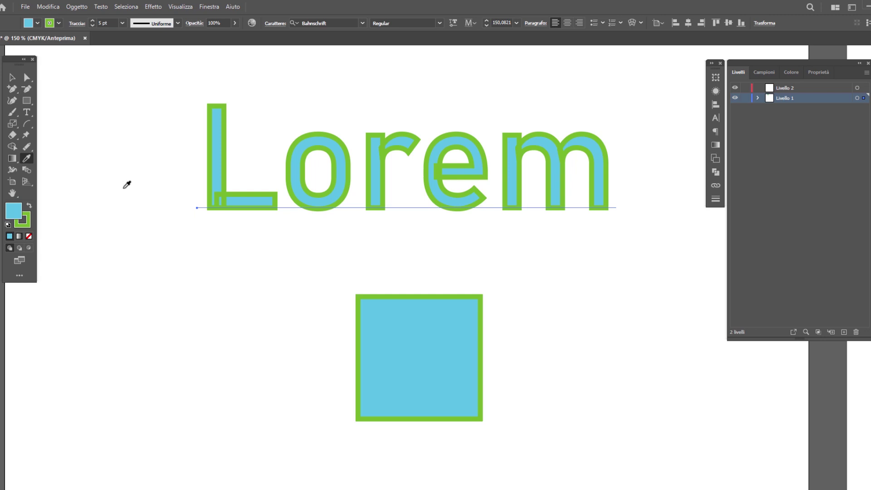
key(ctrl+z)
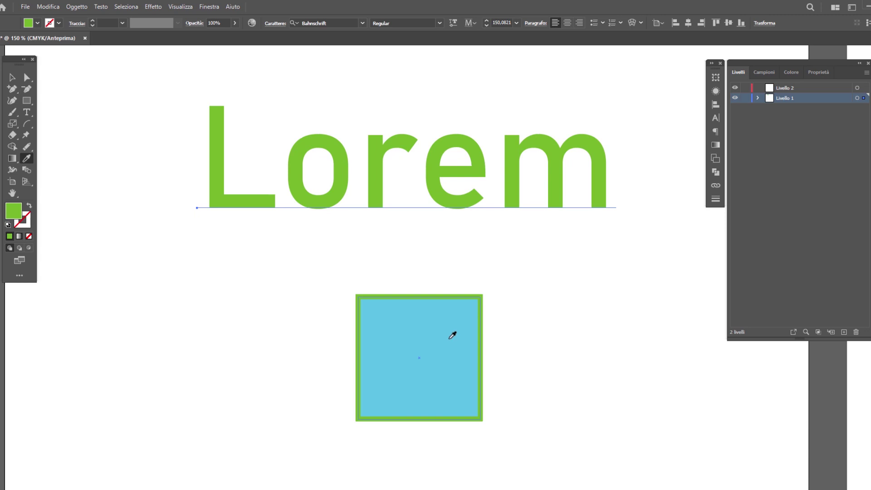
click(455, 334)
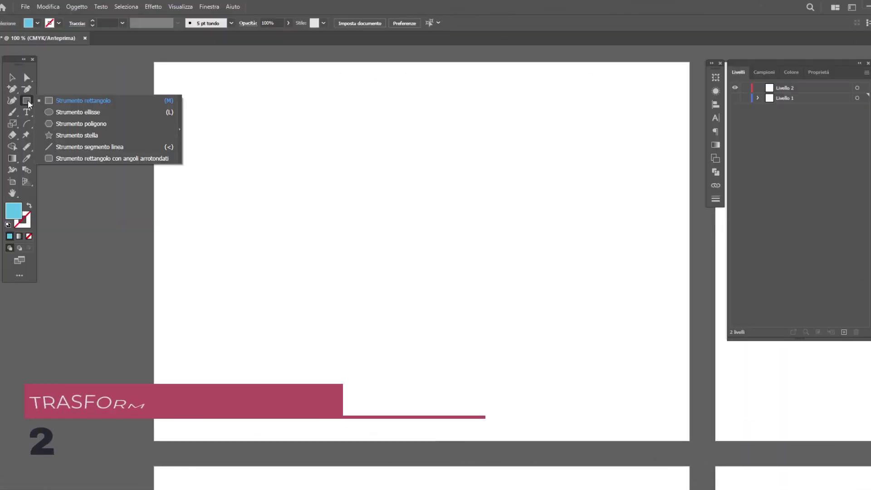
Draw a large light blue circle and drag its pie widget to cut out a narrow wedge.
click(76, 111)
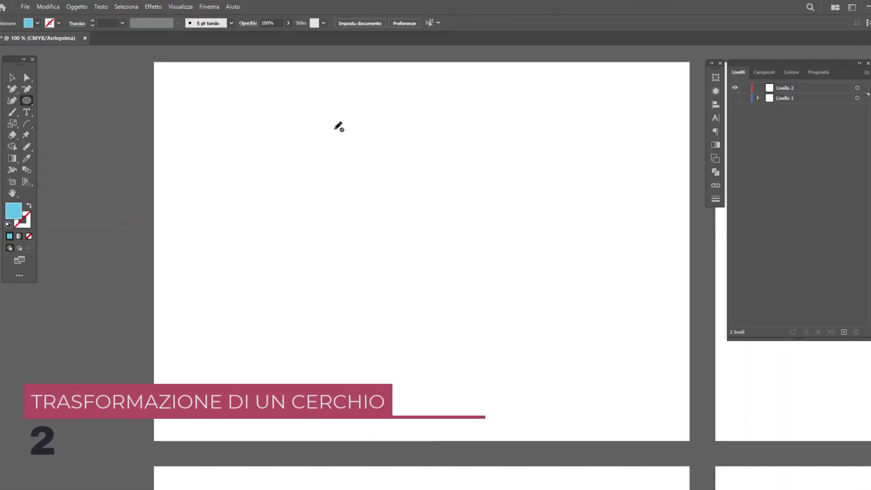
drag(309, 120, 521, 295)
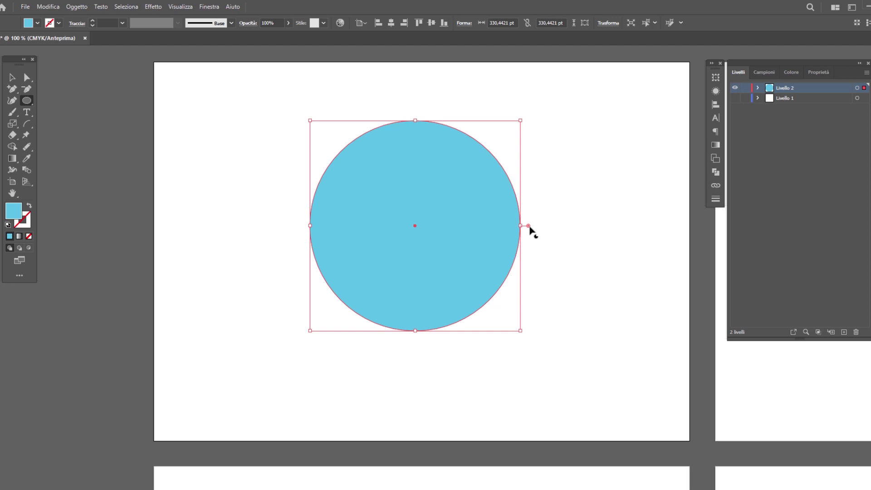
drag(529, 227, 455, 339)
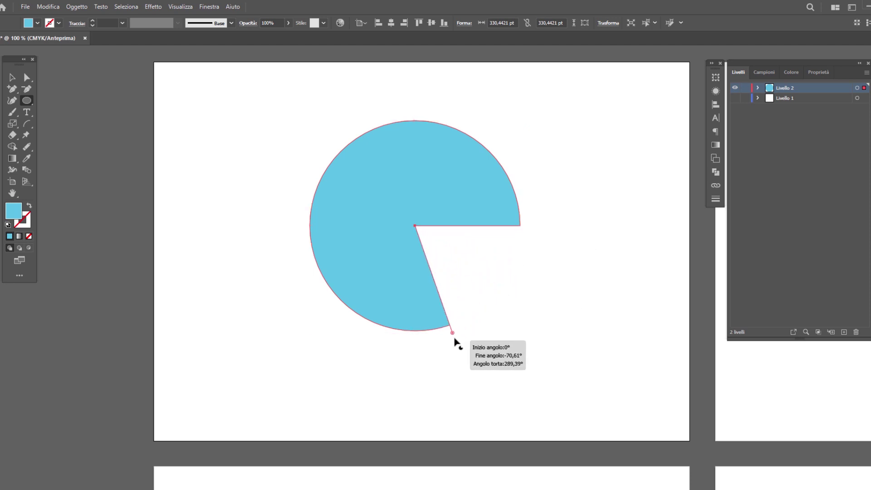
mouse_move(455, 338)
mouse_down()
mouse_move(480, 136)
mouse_move(415, 176)
mouse_move(501, 276)
mouse_up()
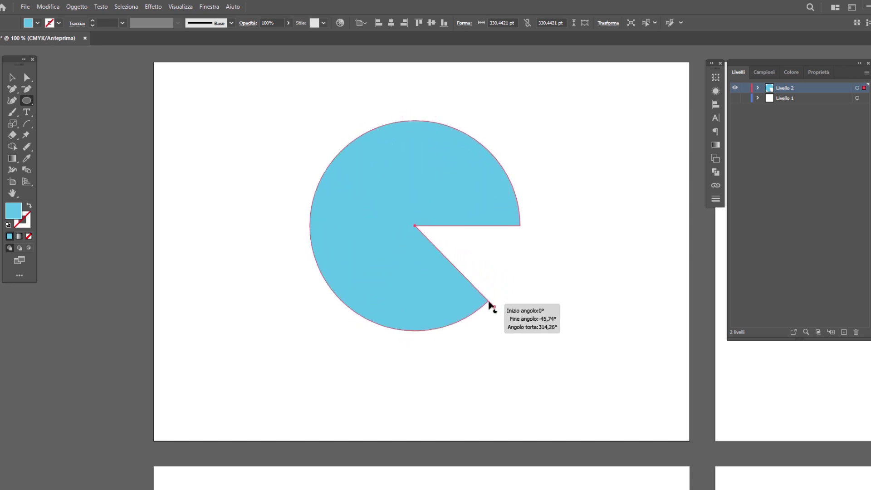
drag(501, 277, 492, 308)
Rotate the pie and drag its angle handles until it becomes a narrow fan-shaped slice.
key(v)
mouse_move(502, 114)
mouse_down()
mouse_move(258, 137)
mouse_move(244, 165)
mouse_up()
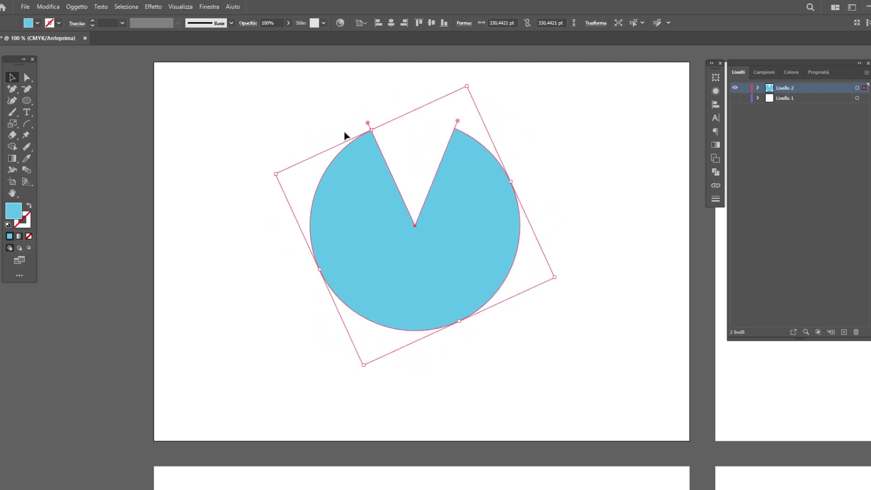
mouse_move(353, 132)
mouse_down()
mouse_move(273, 196)
mouse_move(318, 270)
mouse_up()
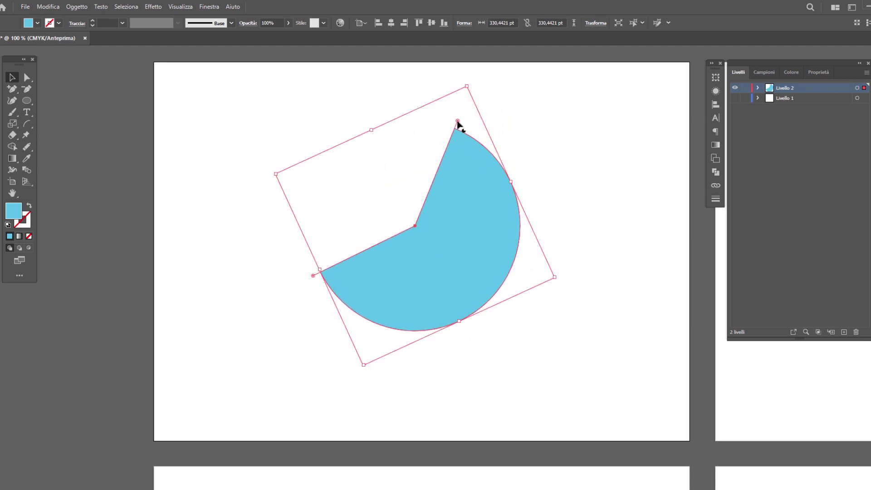
mouse_move(463, 124)
mouse_down()
mouse_move(483, 149)
mouse_move(524, 251)
mouse_move(378, 111)
mouse_up()
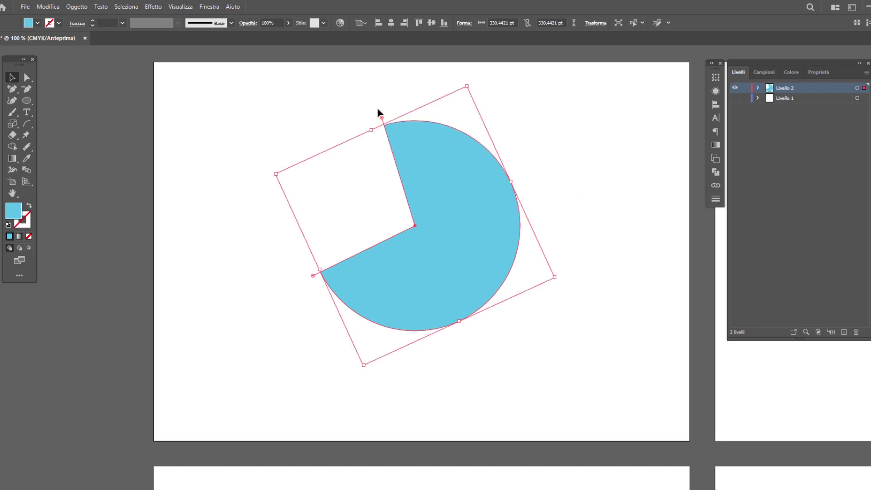
drag(381, 119, 334, 167)
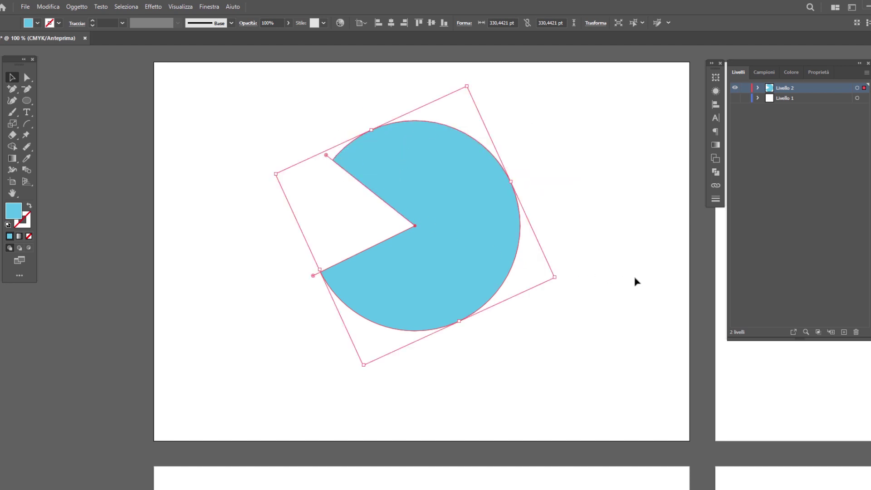
mouse_move(313, 277)
mouse_down()
mouse_move(477, 173)
mouse_move(499, 176)
mouse_up()
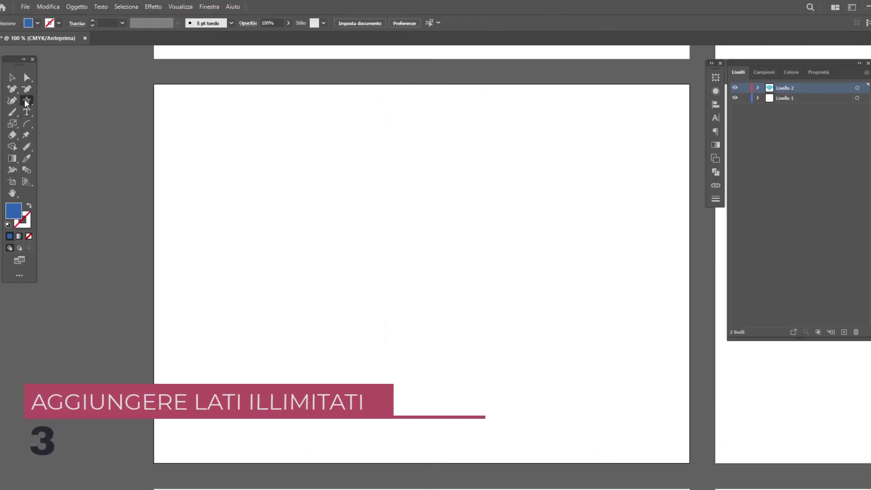
Draw a star near the artboard's top-left, adjusting its point count with the arrow keys.
click(25, 101)
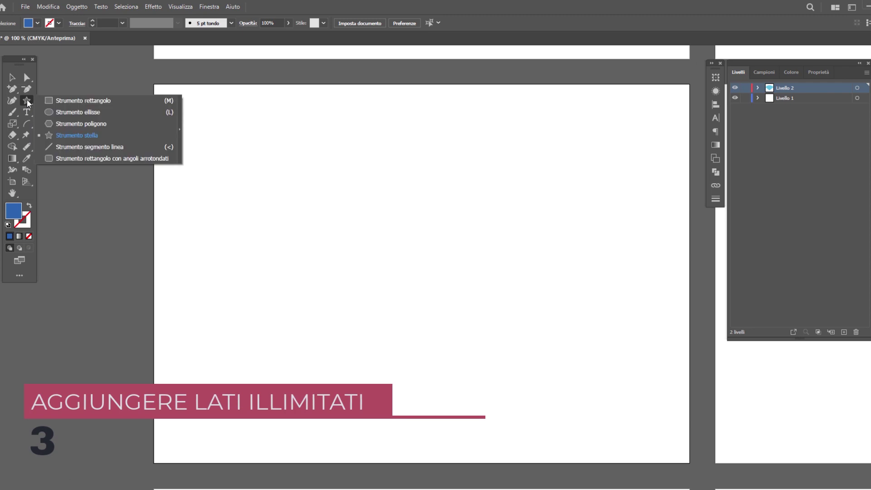
click(78, 136)
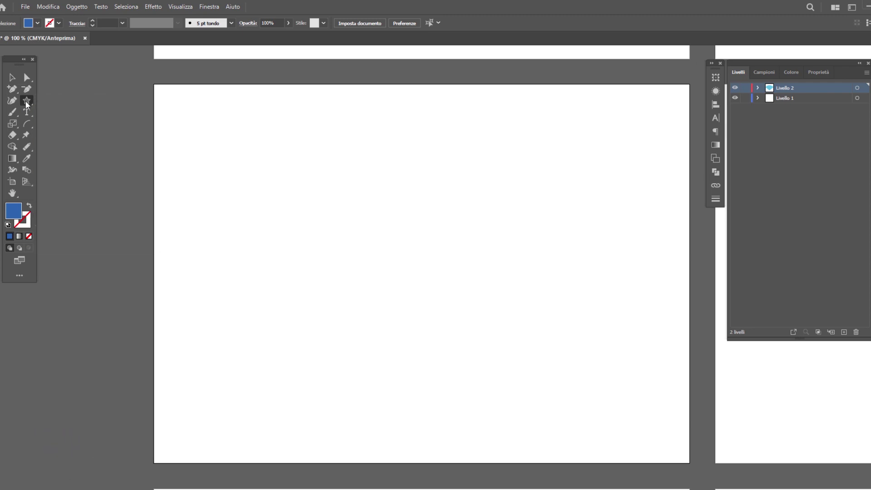
mouse_move(282, 132)
mouse_down()
mouse_move(333, 204)
mouse_move(307, 173)
mouse_up()
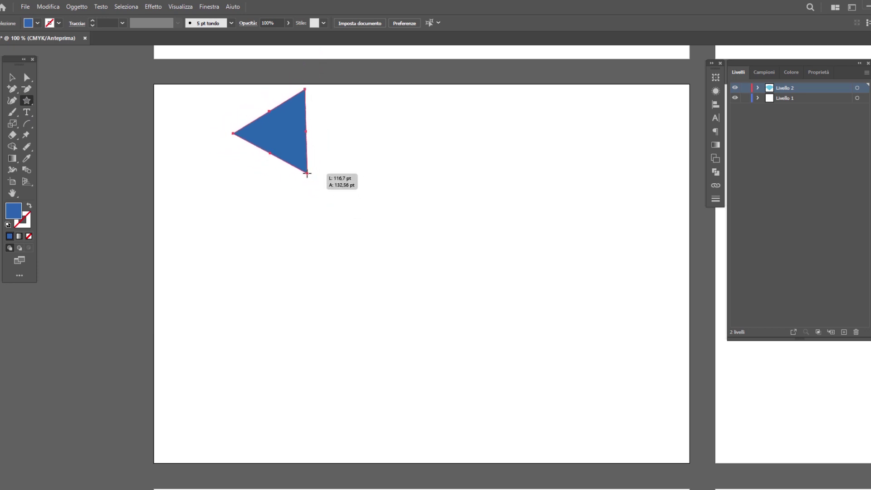
key(Up)
key(Up)
key(Up)
key(Up)
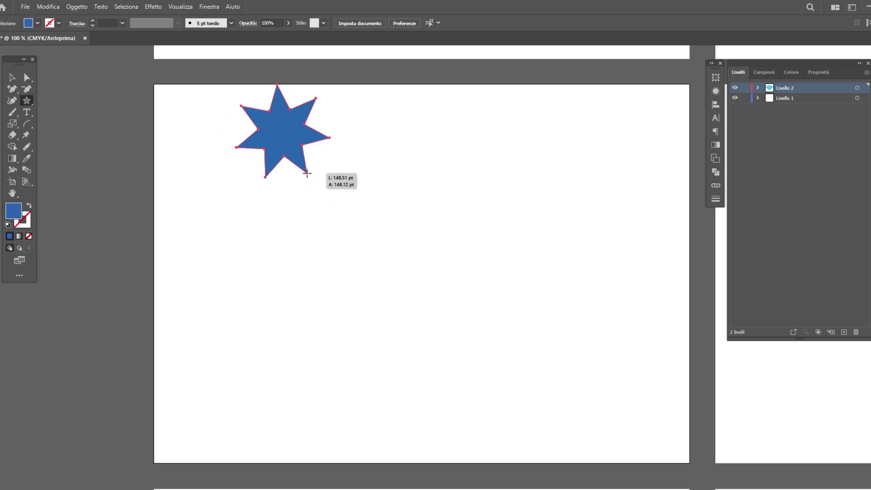
key(Up)
key(Down)
key(Down)
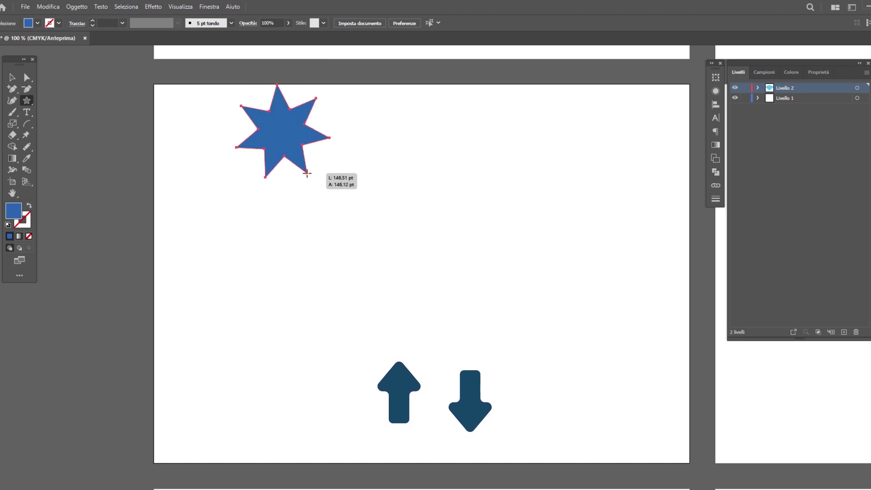
key(Down)
key(Down)
key(Down)
key(Up)
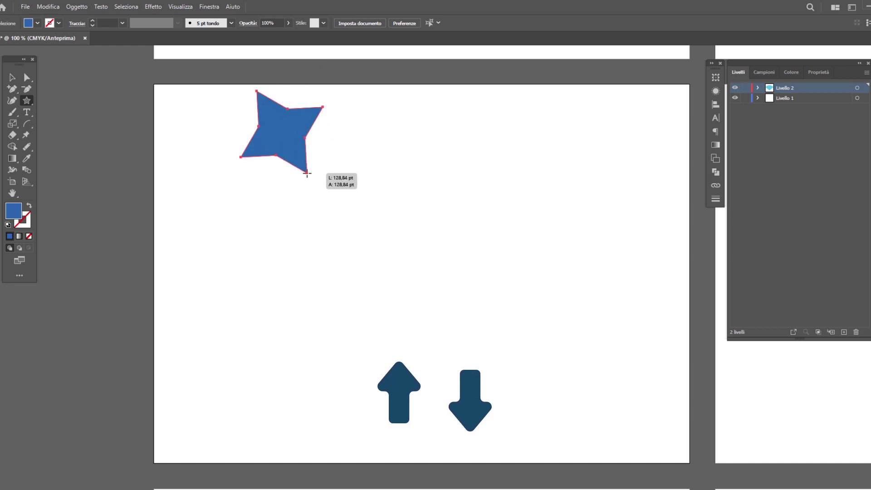
key(Up)
key(Up)
key(Up)
key(Up)
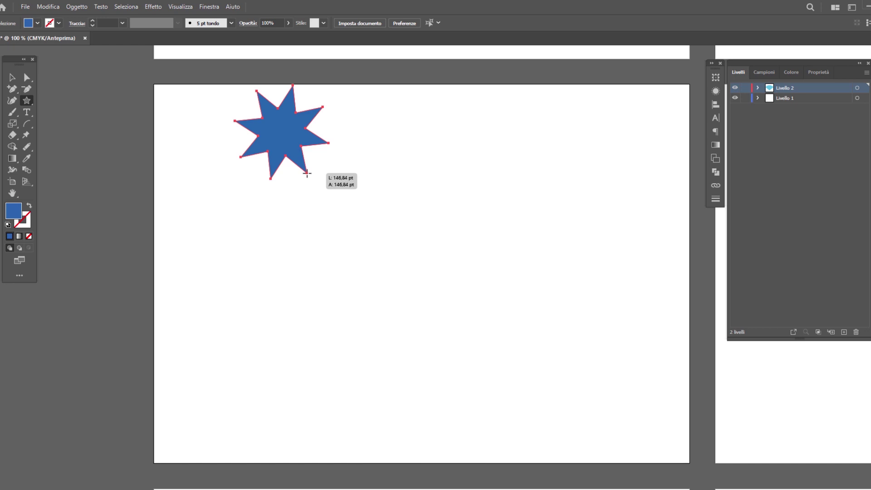
drag(307, 173, 307, 173)
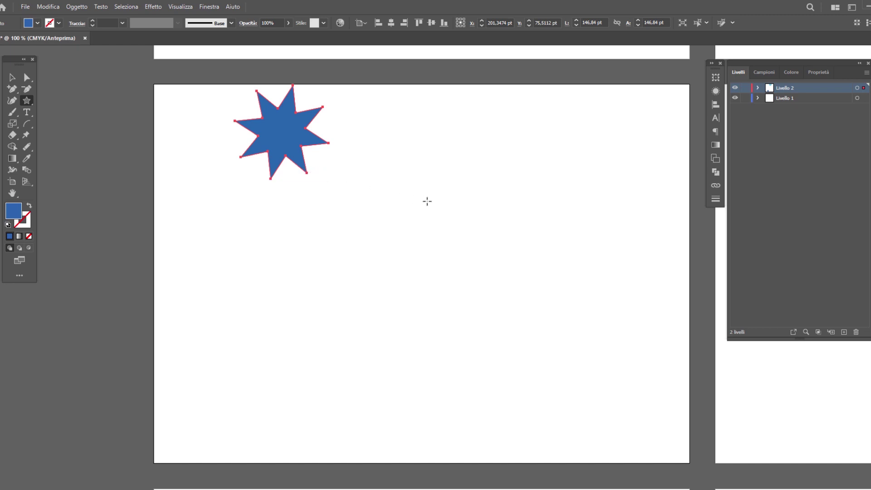
Draw two more stars, one with about two dozen thin spikes, changing points while dragging.
drag(424, 167, 474, 209)
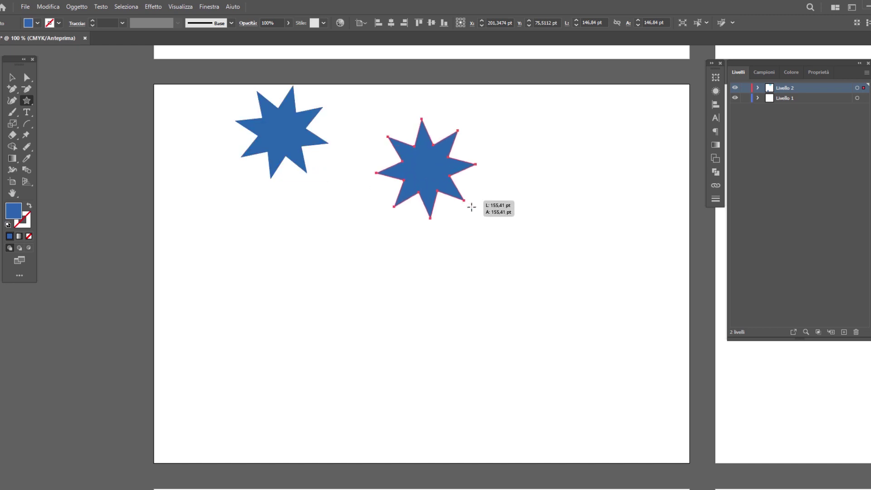
key(Down)
key(Up)
key(Up)
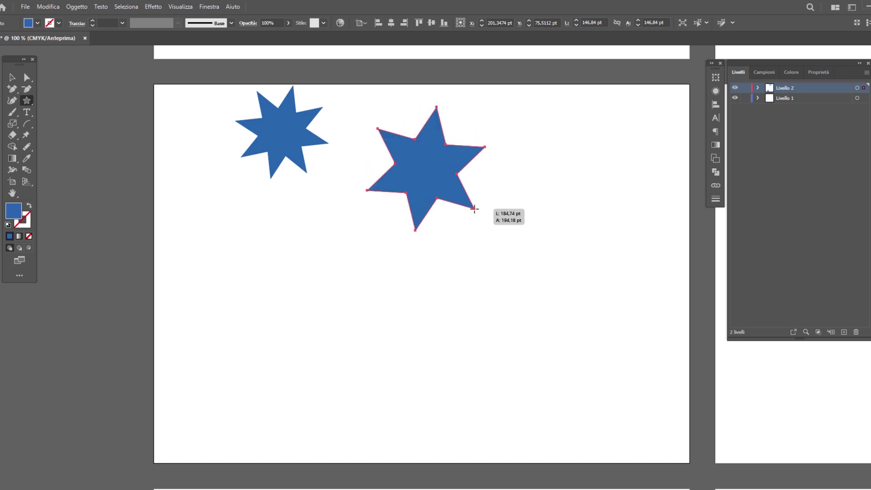
key(Up)
key(Up)
key(Up)
key(Up)
key(Up)
key(Up)
key(Up)
key(Up)
key(Up)
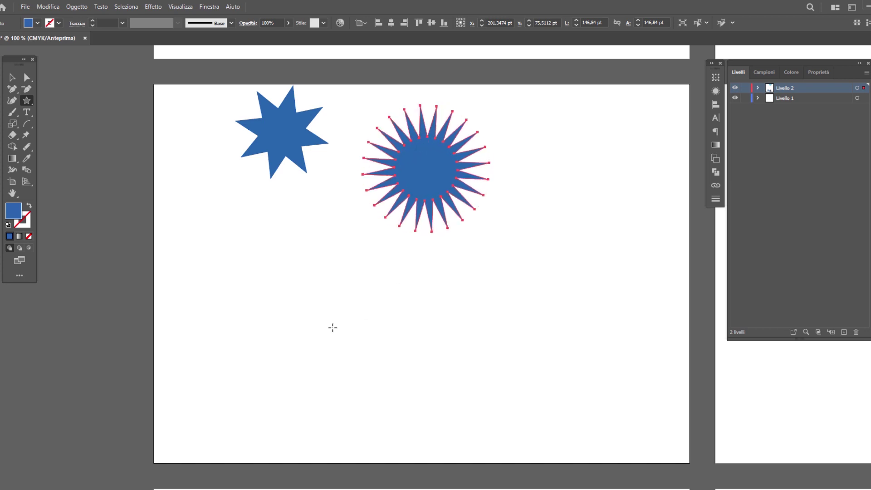
mouse_move(281, 295)
mouse_down()
mouse_move(371, 325)
mouse_move(362, 312)
mouse_up()
key(Down)
key(Down)
key(Down)
key(Down)
key(Down)
key(Down)
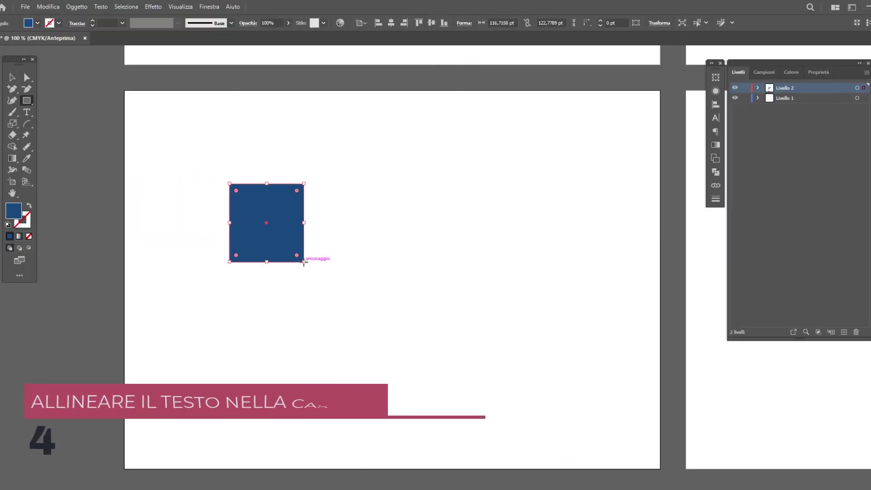
Draw horizontal lines from the blue square's top and bottom corners, then select both lines.
key(v)
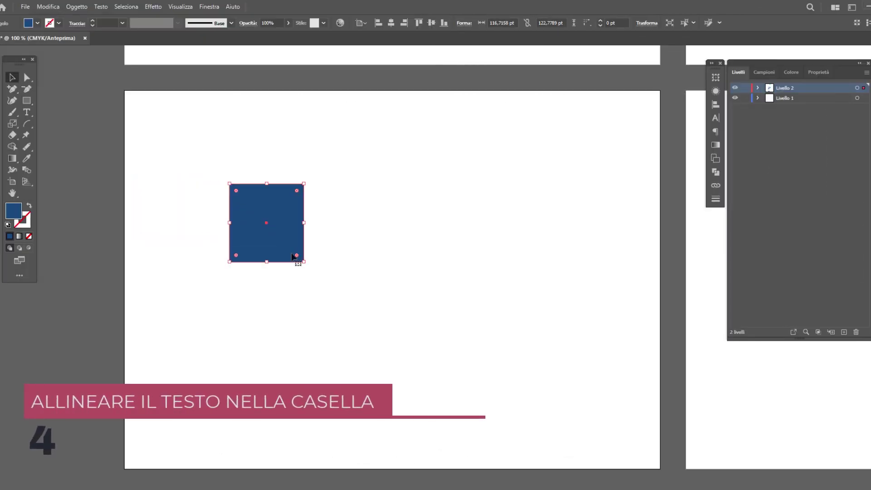
click(26, 100)
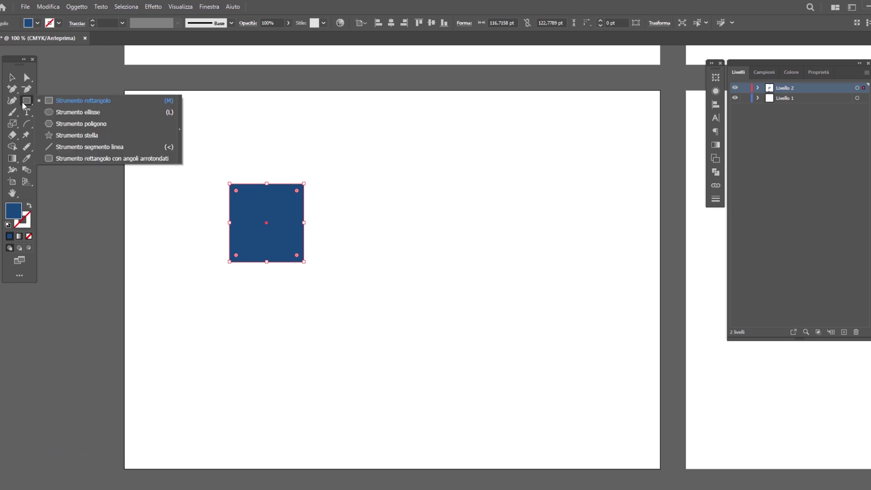
click(73, 147)
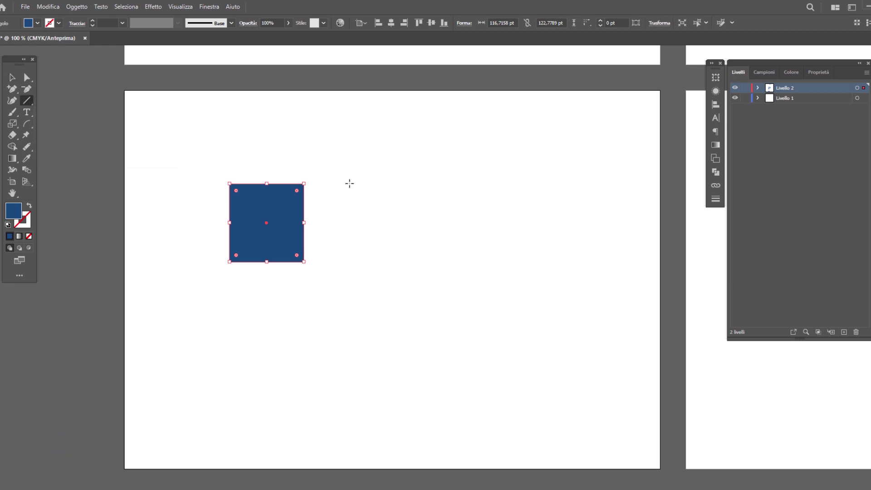
drag(466, 184, 227, 184)
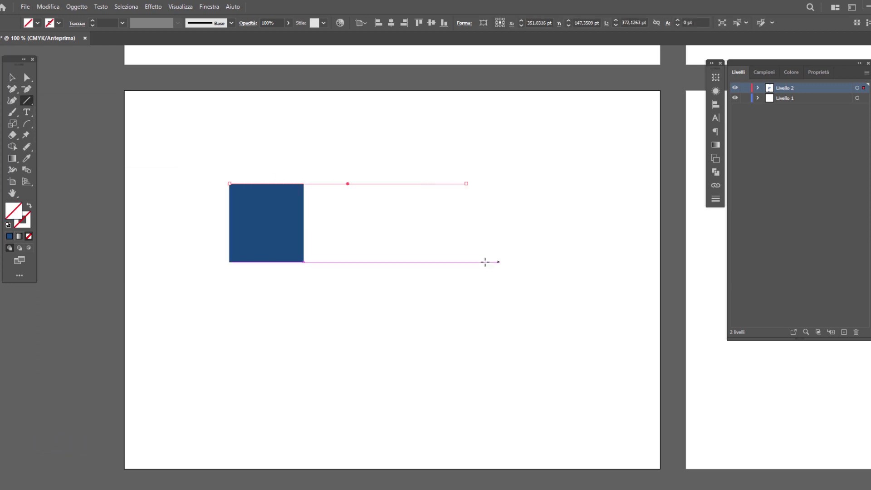
drag(466, 260, 229, 261)
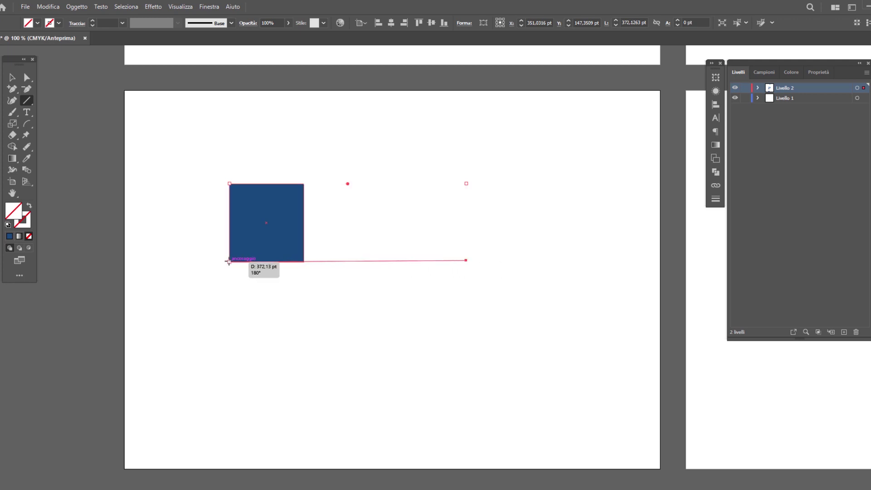
key(a)
drag(436, 135, 448, 290)
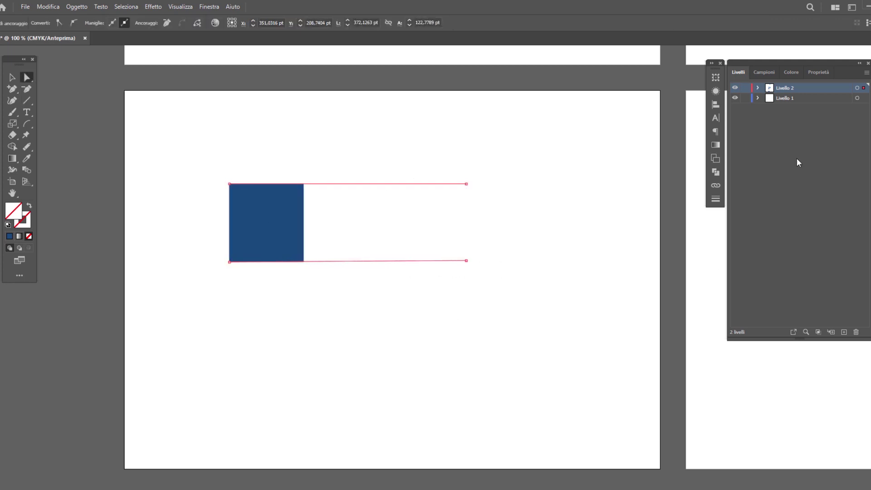
Give both lines a black stroke 2 pt thick.
click(792, 72)
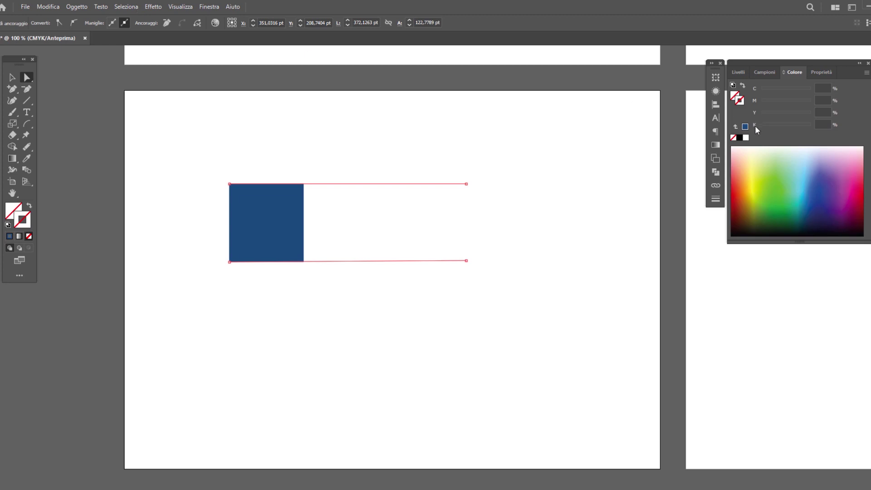
click(739, 137)
click(715, 199)
click(627, 86)
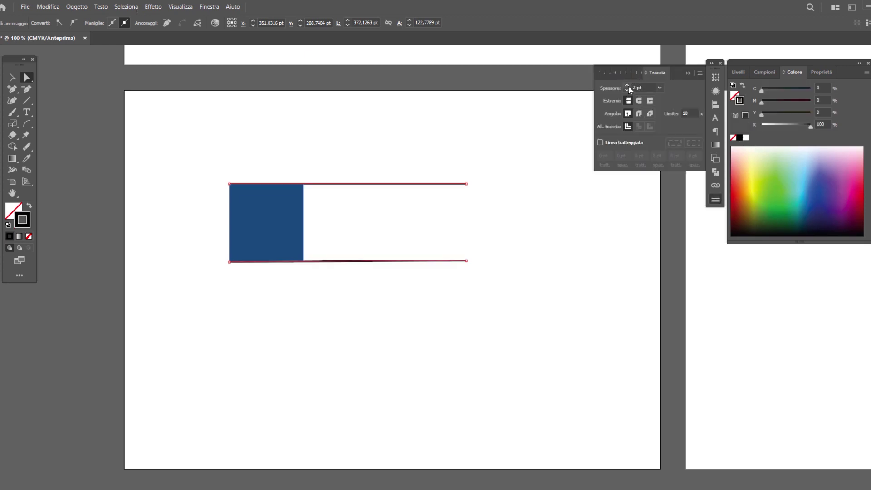
click(713, 197)
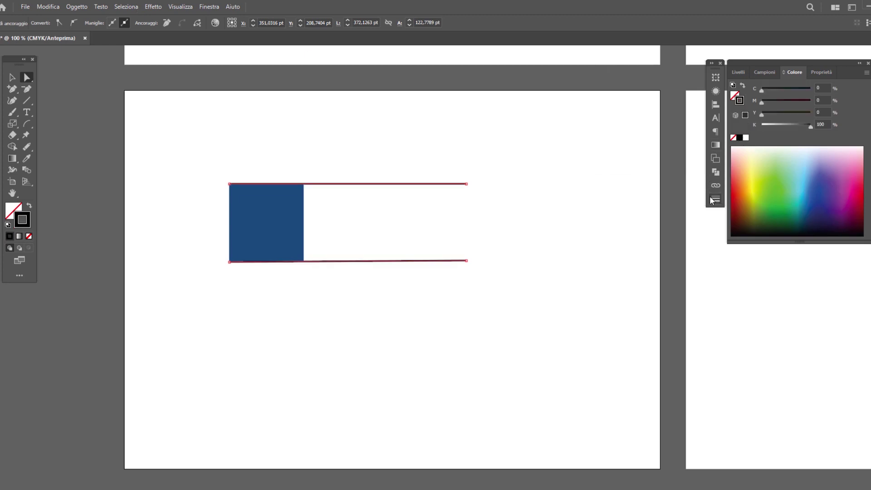
Place Lorem text between the lines, enlarge it about five times, set All Caps, and shift it left.
click(26, 112)
click(346, 247)
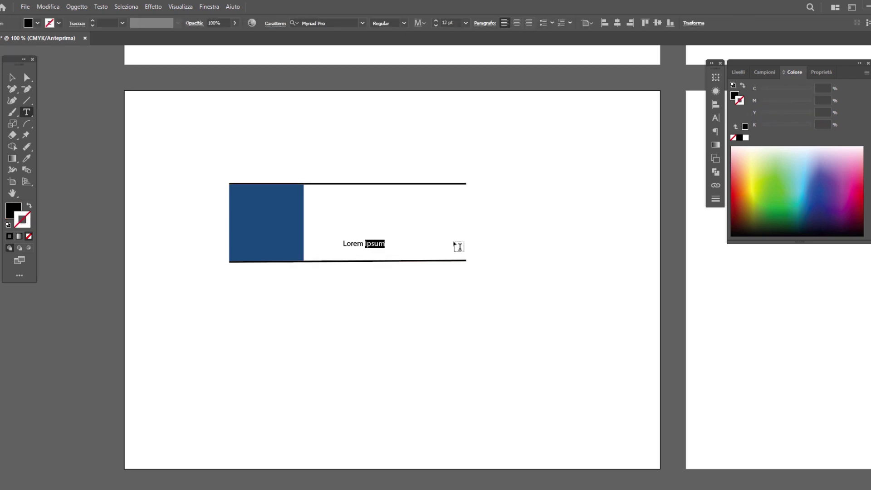
key(BackSpace)
key(Escape)
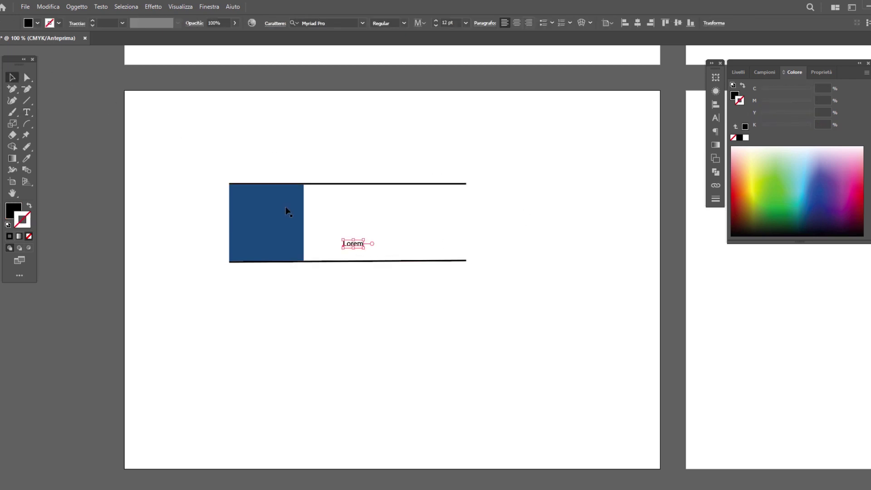
drag(364, 240, 511, 208)
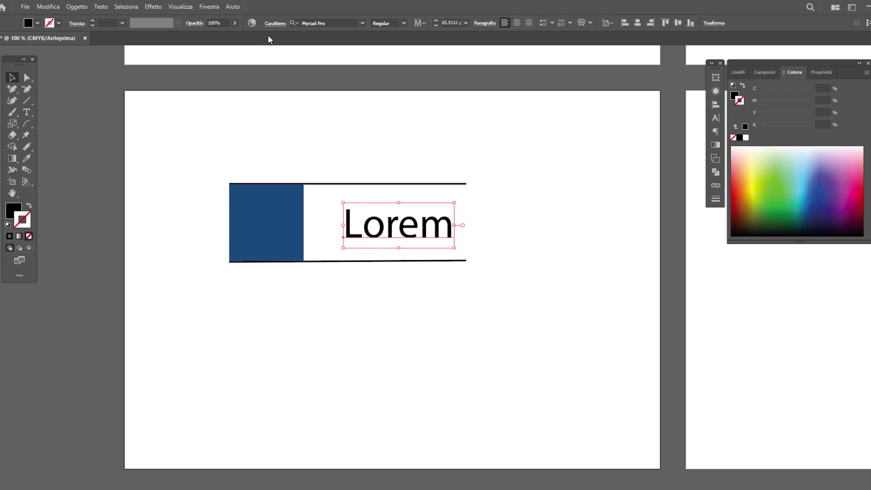
click(275, 23)
click(184, 141)
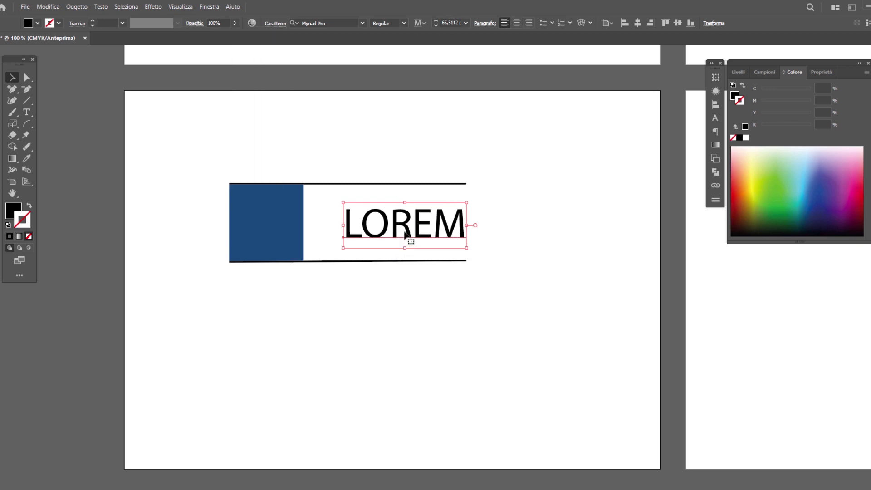
drag(405, 231, 378, 229)
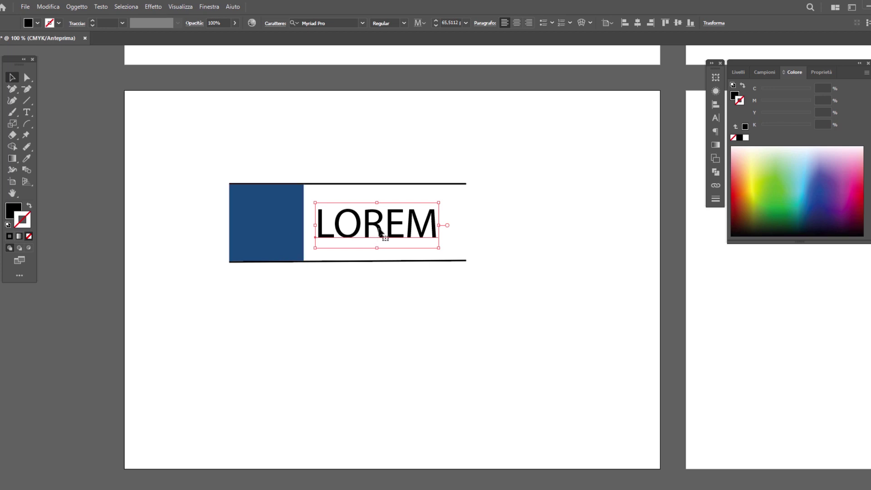
Enable Show Font Height Options in the Character panel and open the font-height reference list.
click(269, 25)
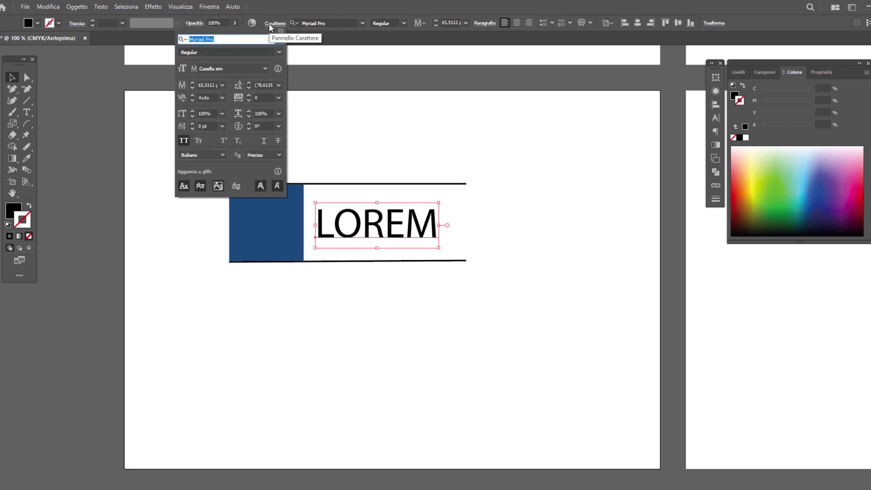
click(210, 9)
click(210, 10)
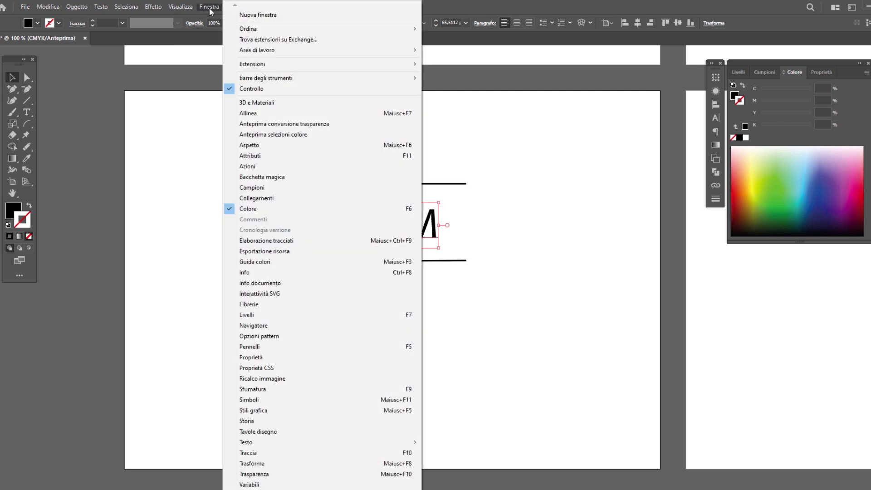
click(275, 23)
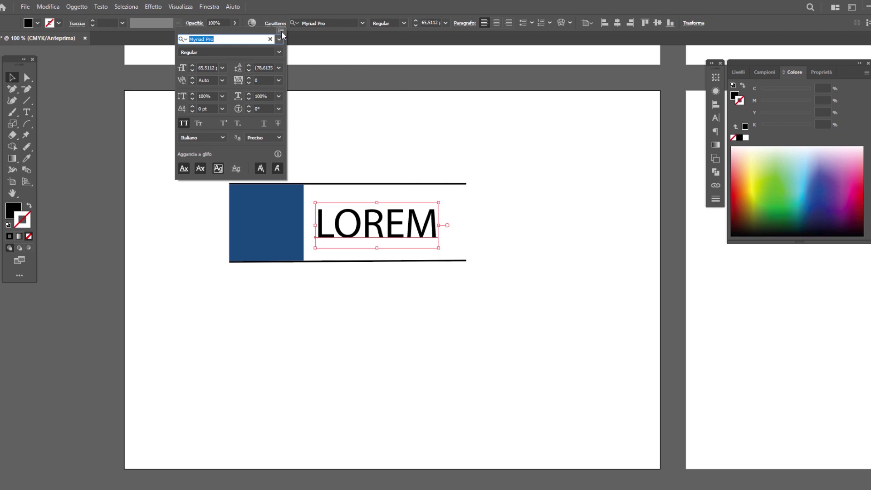
click(282, 32)
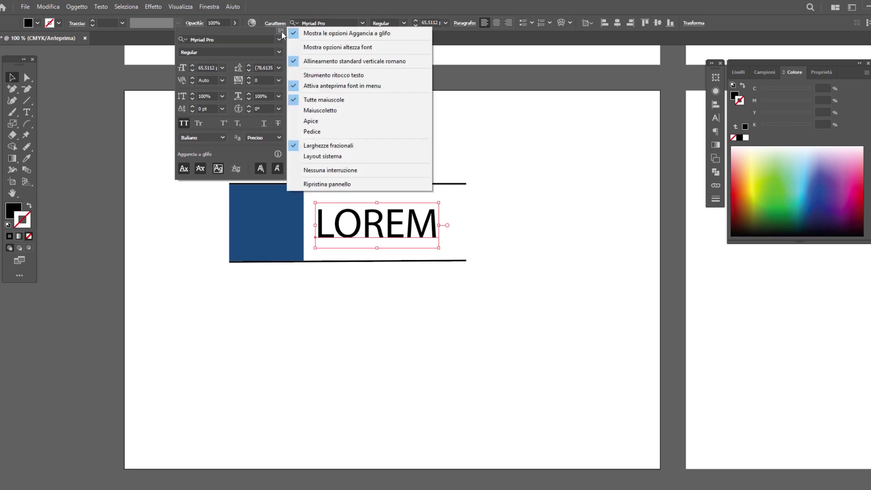
click(334, 47)
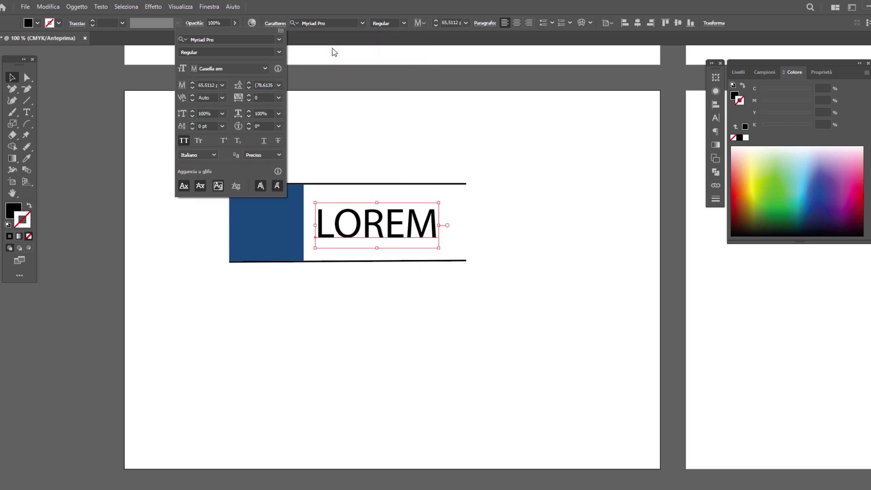
click(240, 71)
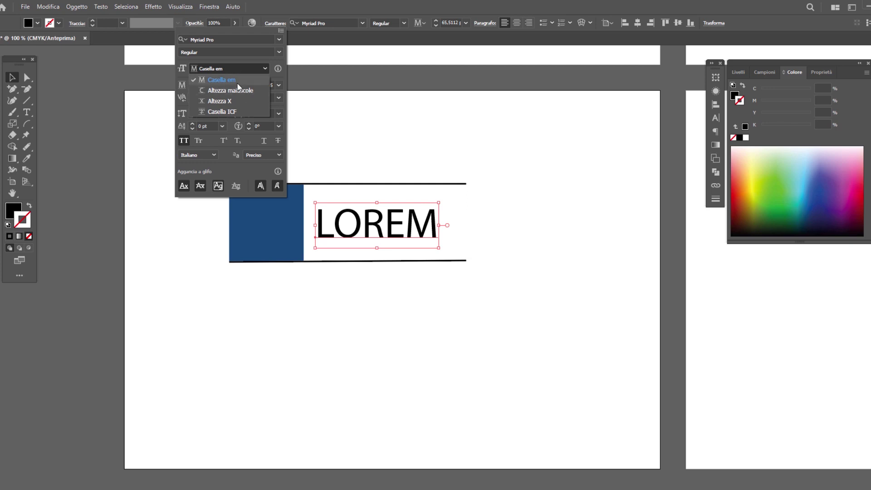
Measure LOREM by cap height, raise its font size, and move it down-left beside the block.
click(238, 91)
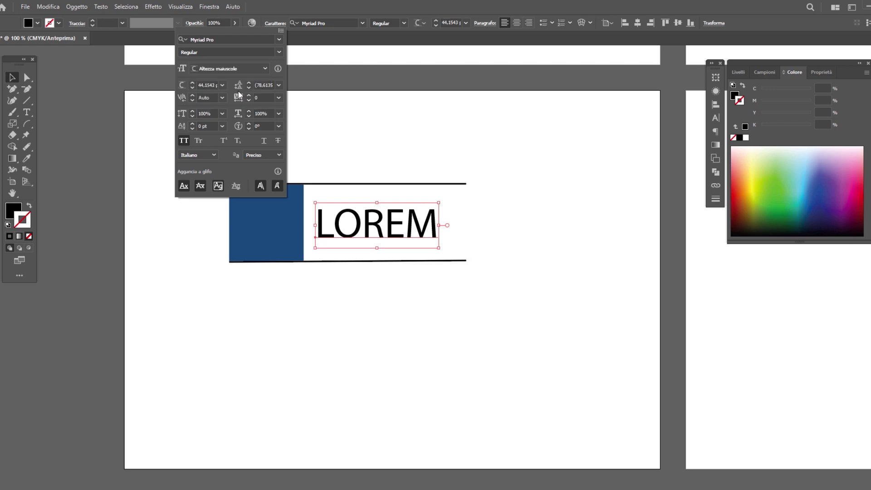
click(203, 85)
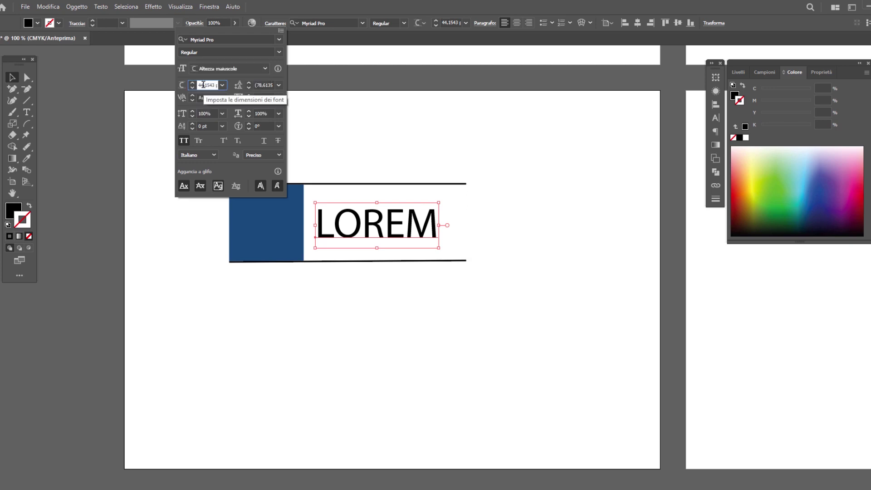
scroll(203, 85, up, 1)
scroll(203, 85, up, 6)
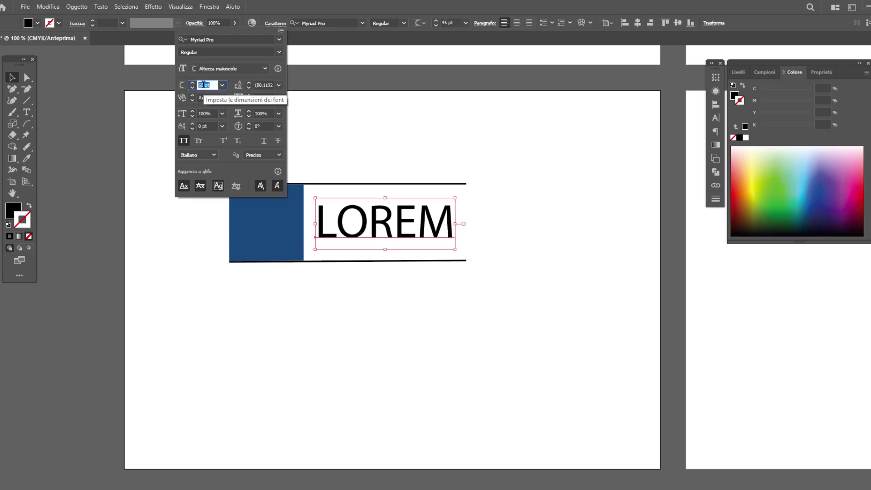
scroll(203, 85, up, 11)
scroll(203, 85, up, 11)
scroll(203, 85, up, 5)
scroll(203, 85, up, 3)
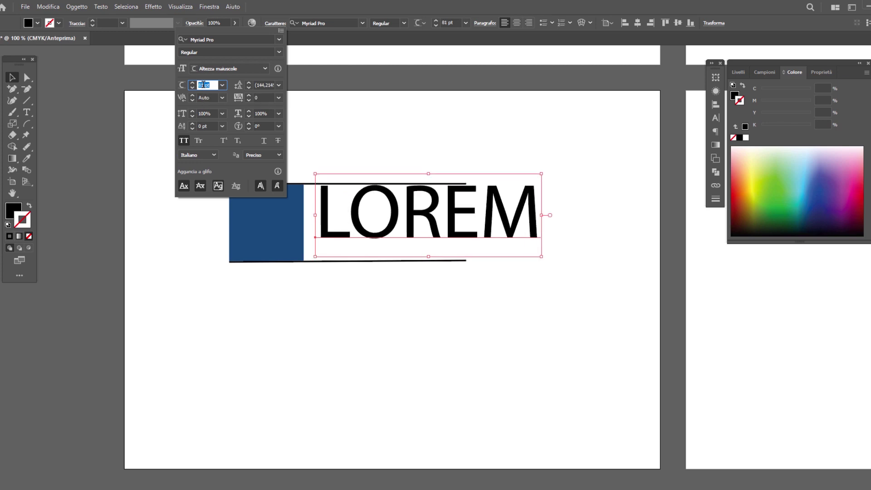
drag(392, 233, 380, 254)
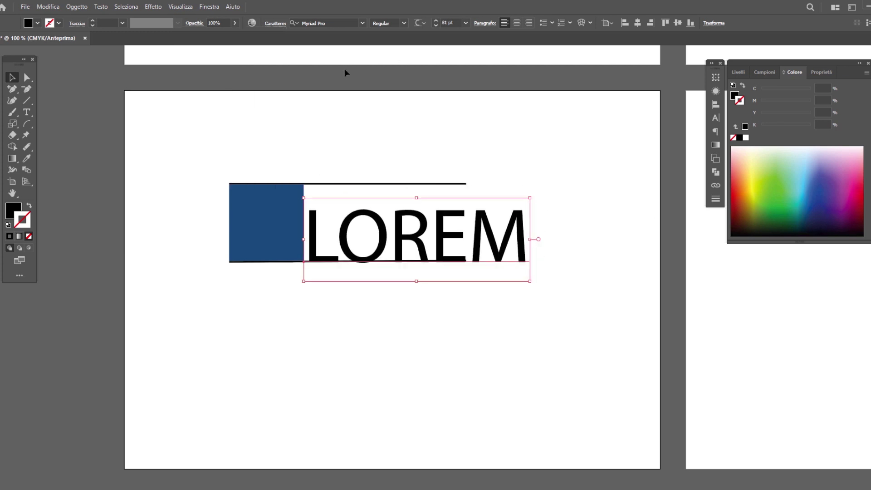
Fine-tune LOREM's font size to about 118 pt and resize it from its corner.
click(271, 26)
scroll(209, 103, up, 2)
scroll(209, 102, up, 15)
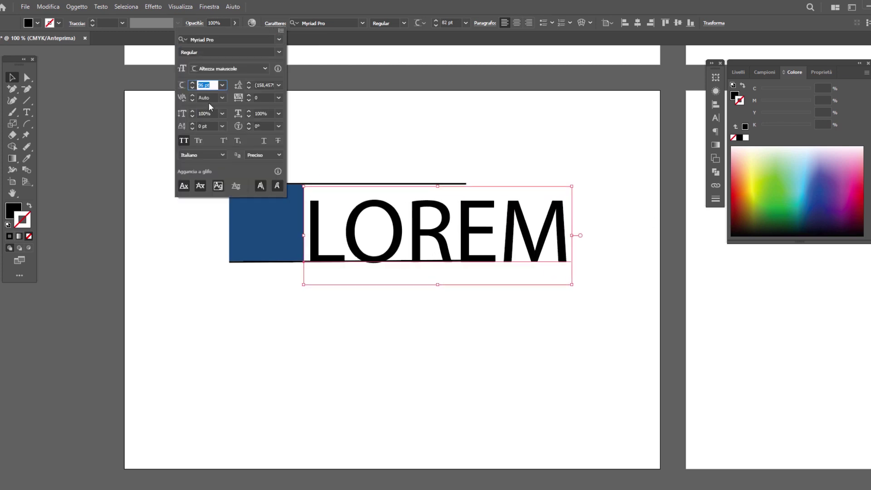
scroll(209, 102, up, 11)
scroll(209, 102, up, 9)
scroll(209, 103, up, 4)
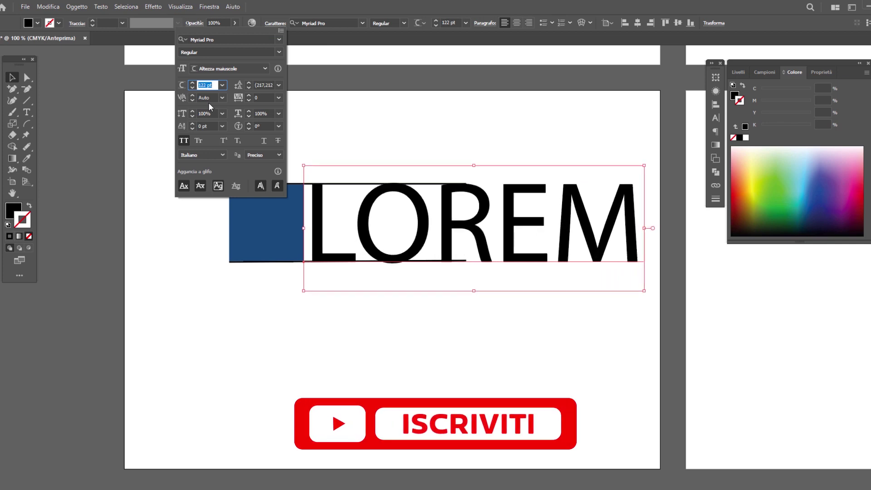
key(Return)
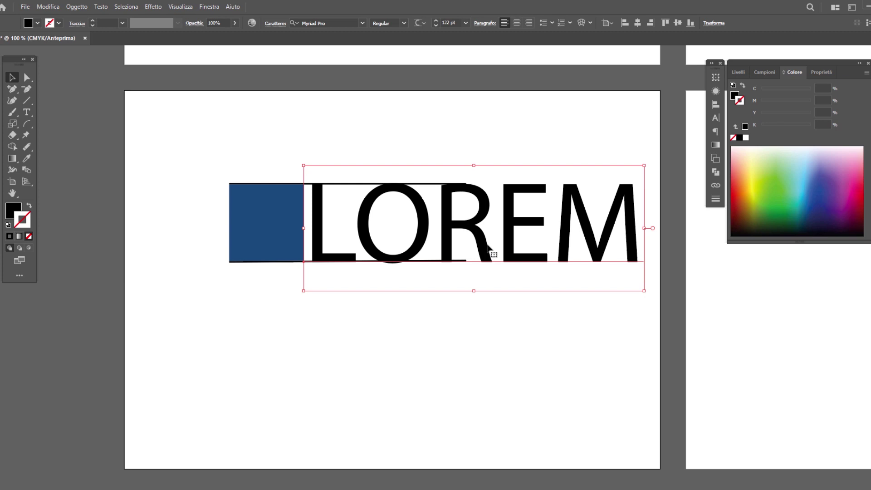
key(ctrl+t)
click(192, 87)
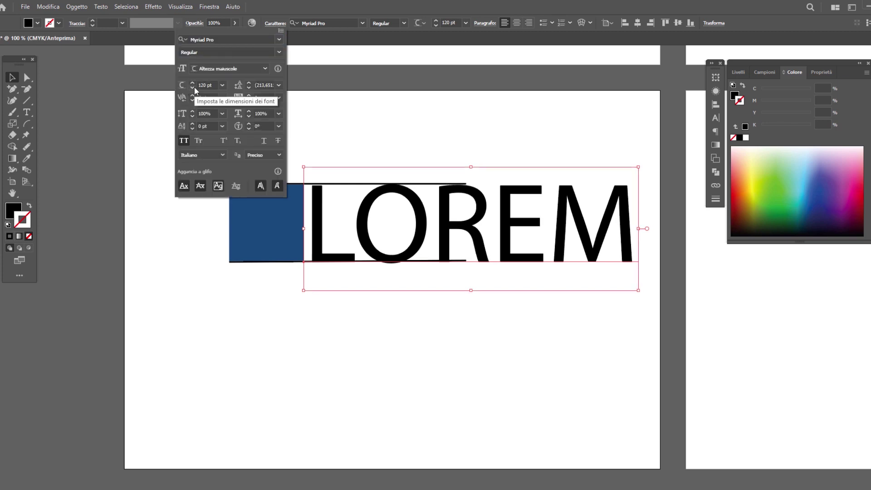
click(471, 232)
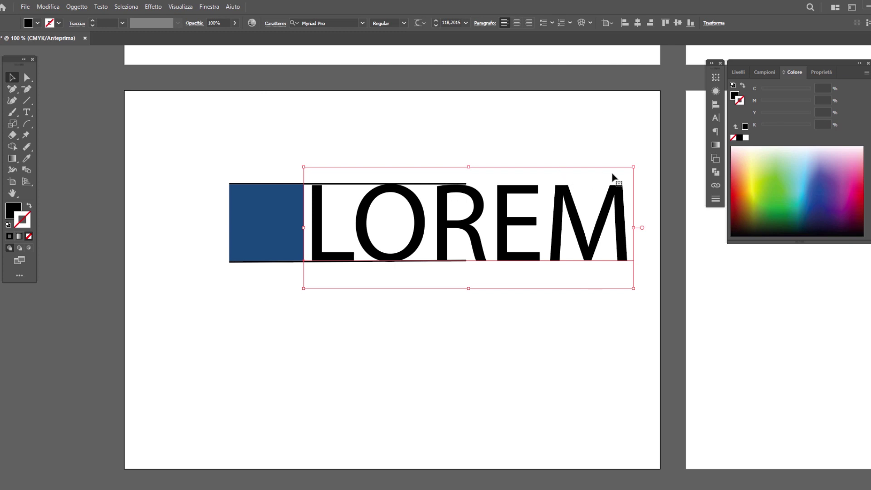
drag(634, 167, 635, 167)
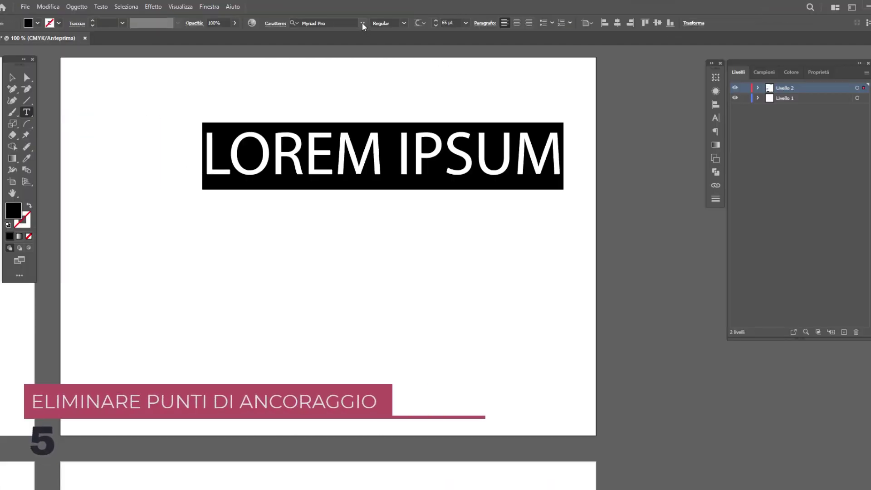
Set the heading in Archivo Black, retype it as LOREM, enlarge and move it, then expand it.
click(362, 23)
click(356, 100)
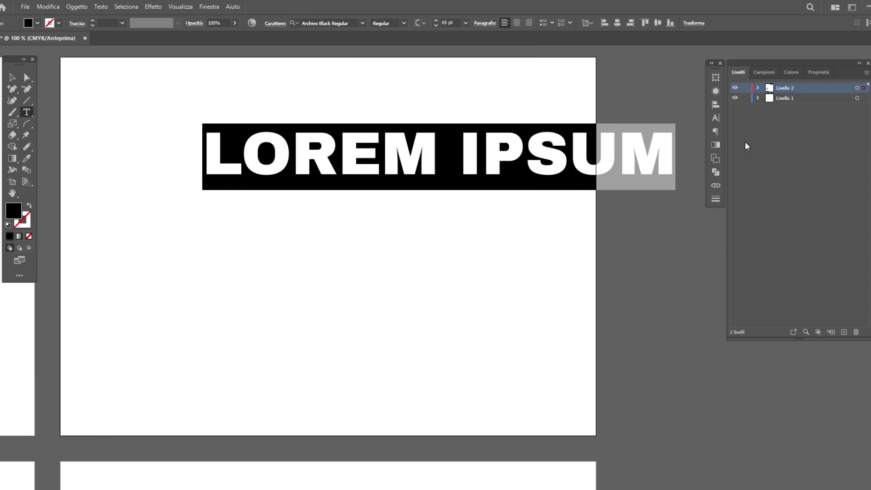
text(LOREM)
key(Escape)
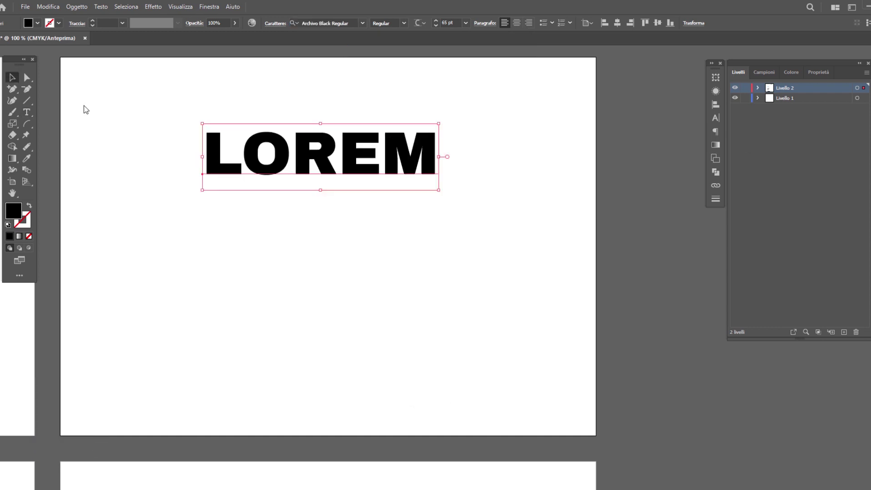
drag(439, 189, 527, 217)
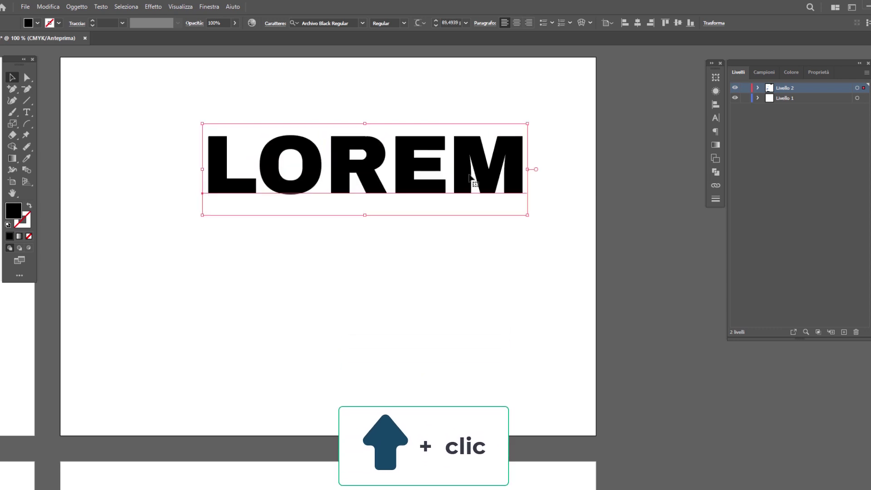
drag(463, 179, 431, 186)
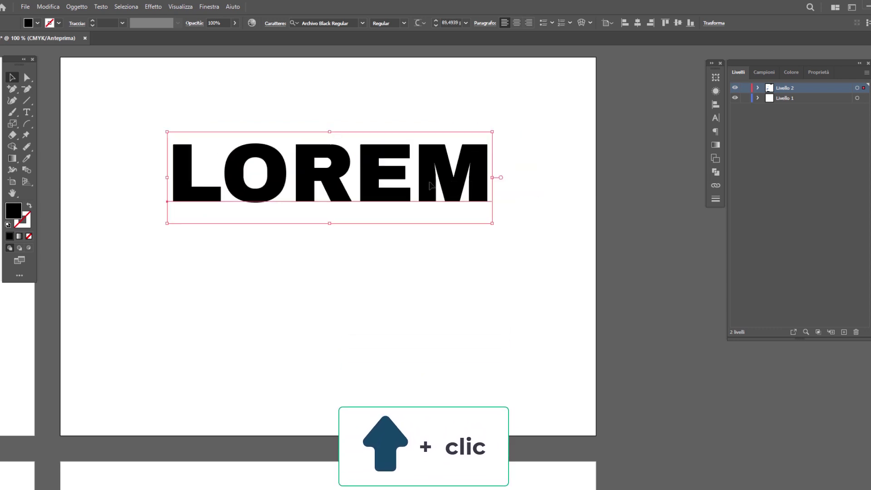
click(78, 7)
click(91, 130)
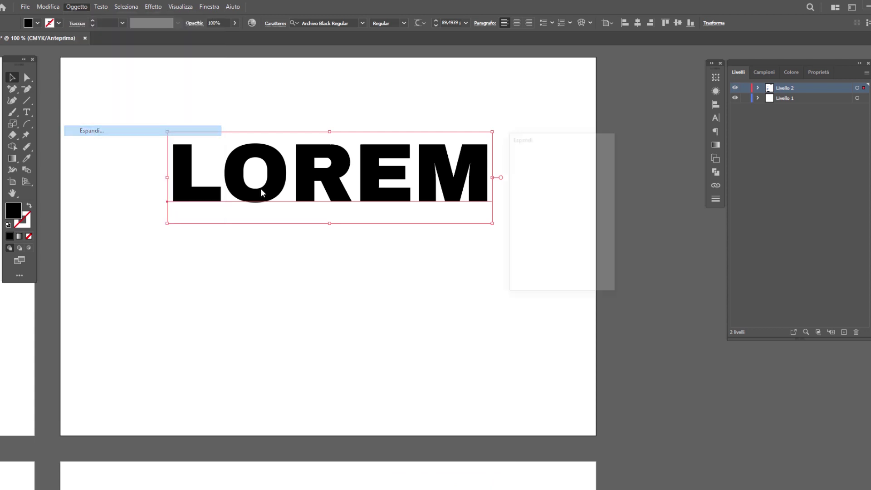
Convert the LOREM text to outlines and zoom in on the letters.
click(541, 273)
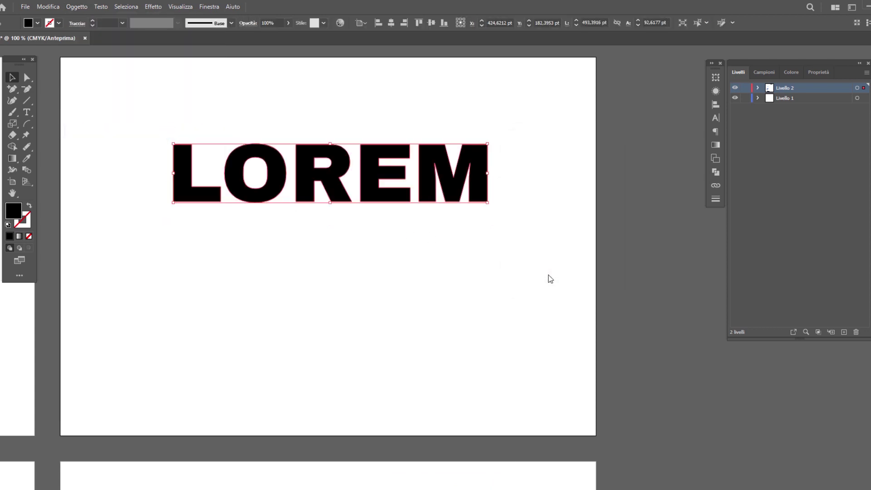
key(ctrl+plus)
key(a)
alt+scroll(225, 170, up, 2)
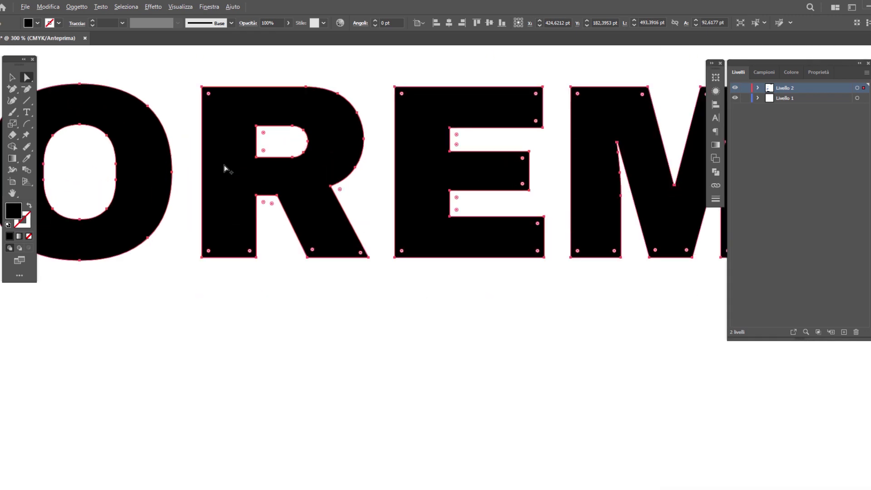
alt+scroll(226, 168, up, 1)
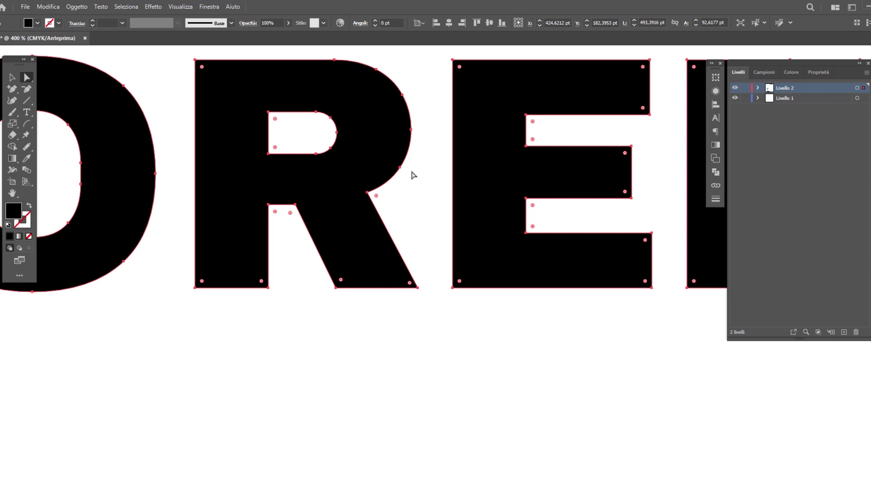
Delete the surplus anchors on the R's bowl, undoing one mistaken deletion.
click(26, 89)
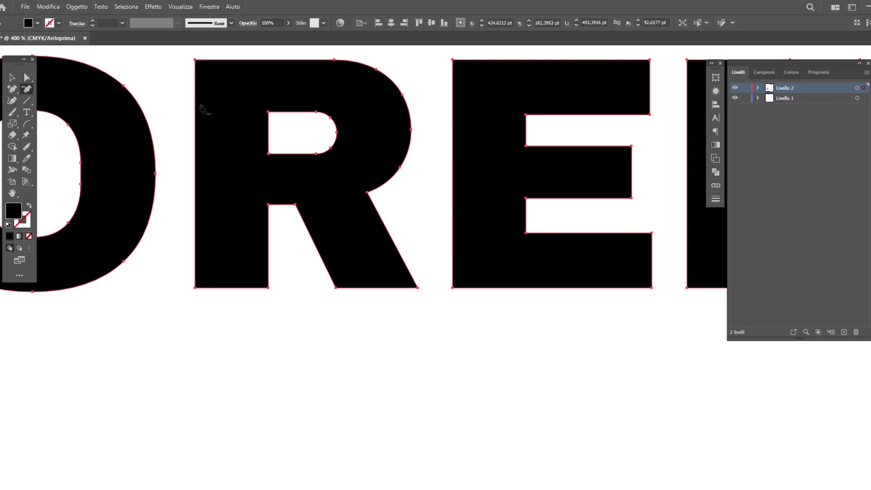
click(411, 131)
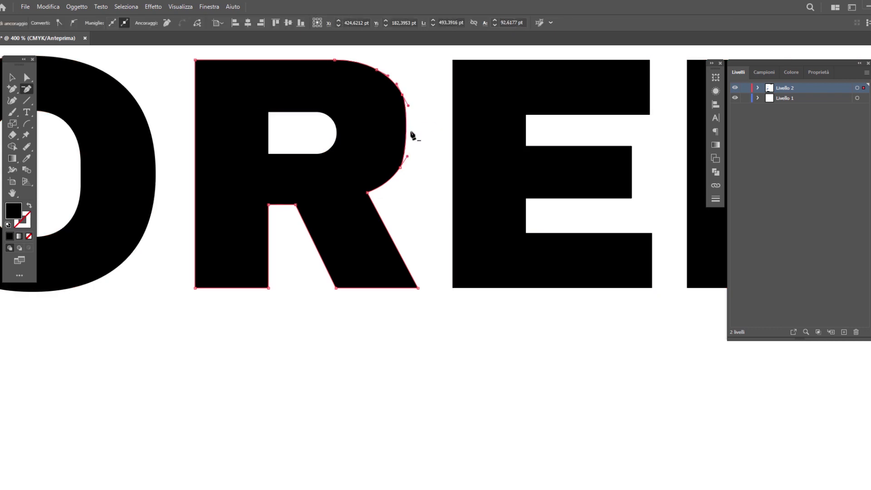
ctrl+click(380, 189)
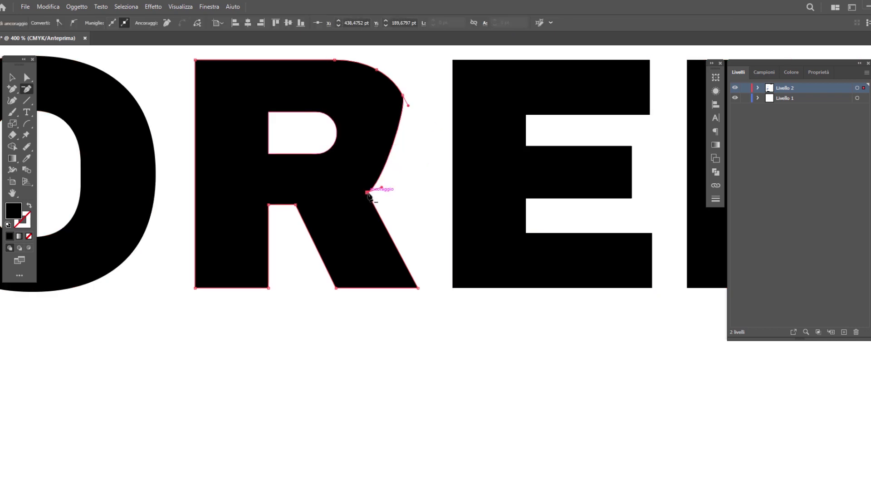
key(ctrl+z)
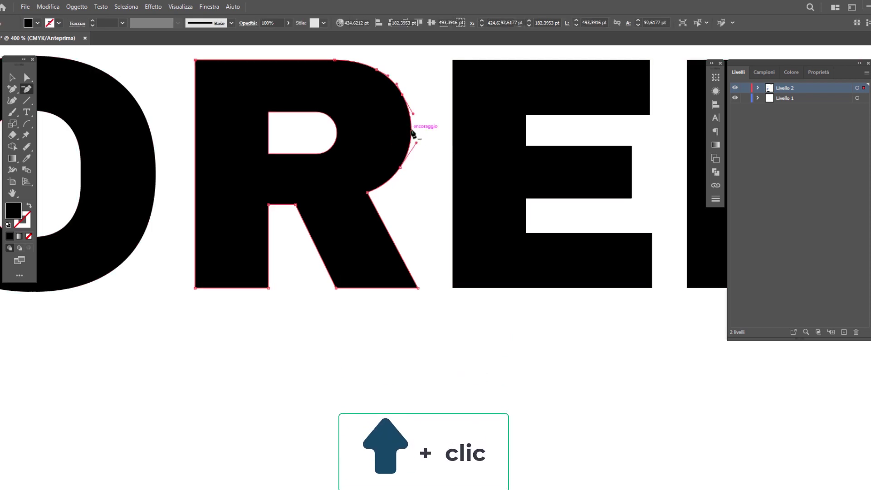
shift+click(411, 130)
shift+click(399, 167)
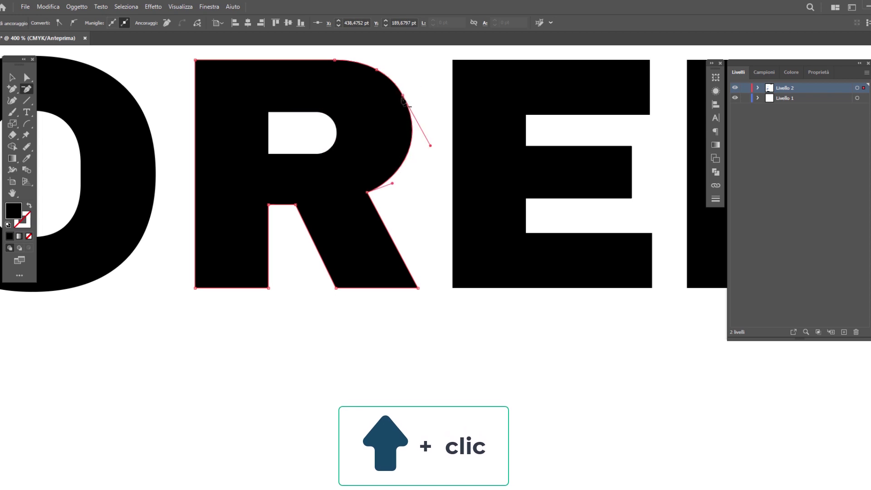
shift+click(402, 97)
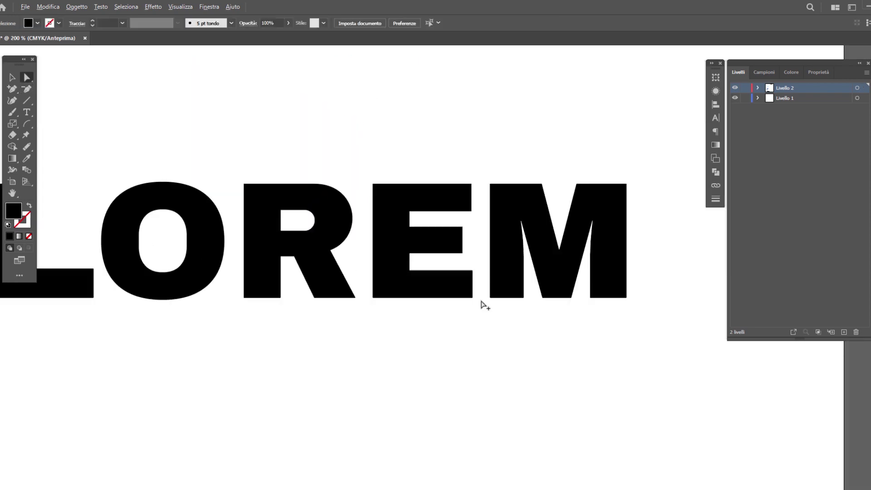
Select the O and delete four surplus anchors from its inner path.
scroll(482, 304, down, 1)
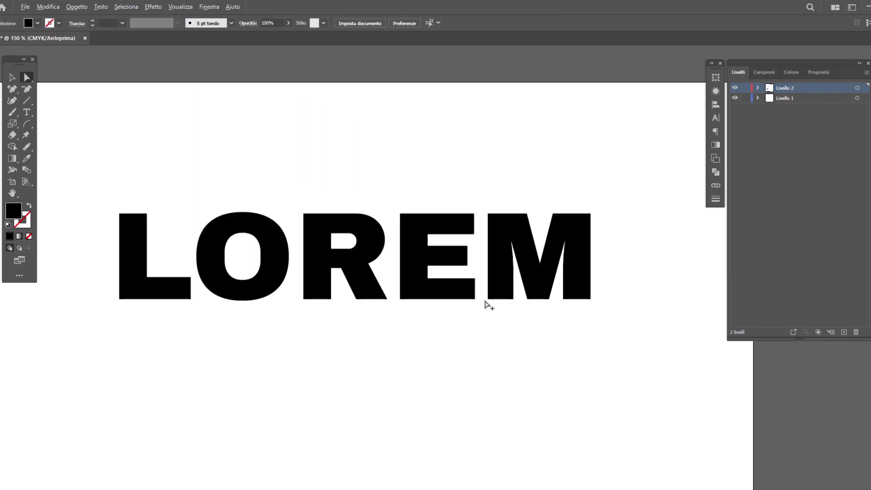
click(273, 276)
scroll(193, 292, up, 1)
scroll(194, 292, up, 1)
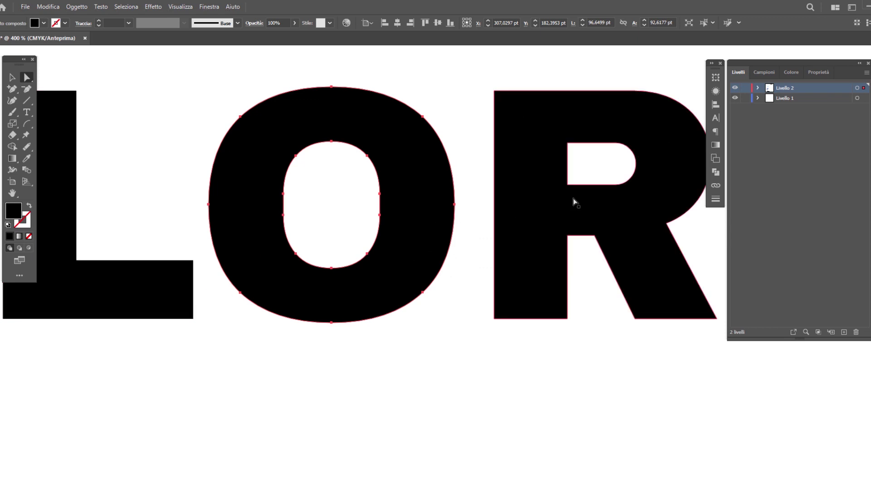
key(p)
click(284, 194)
click(283, 215)
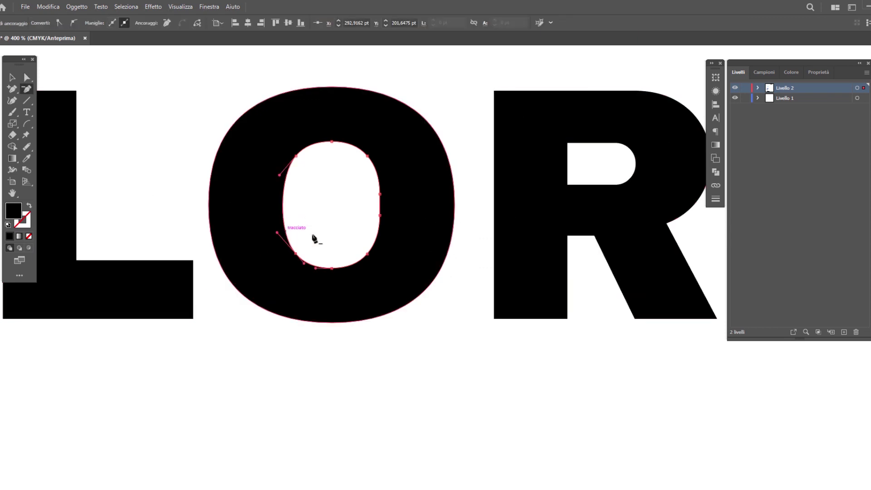
click(380, 215)
click(380, 194)
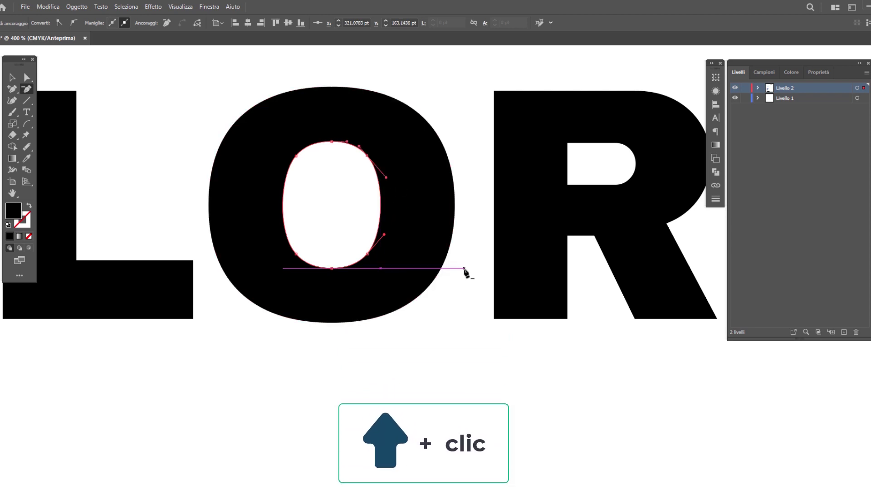
Level the inner O's bottom curve handle horizontally.
drag(463, 269, 466, 269)
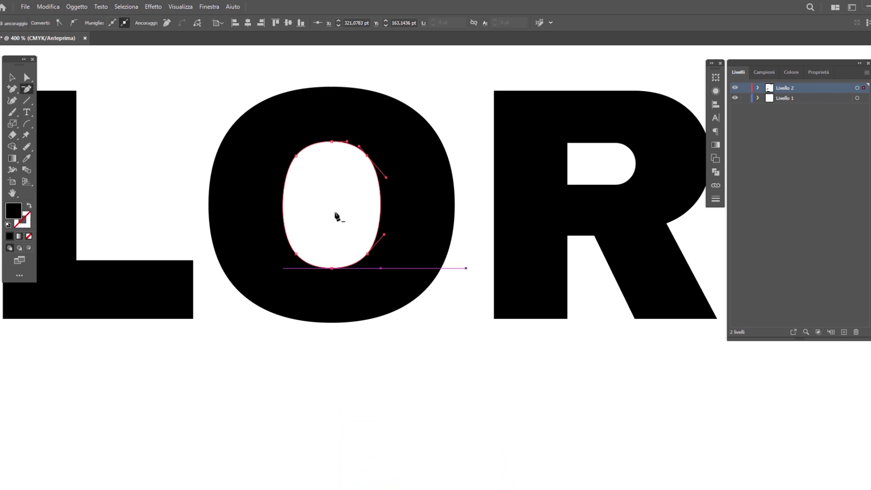
click(12, 78)
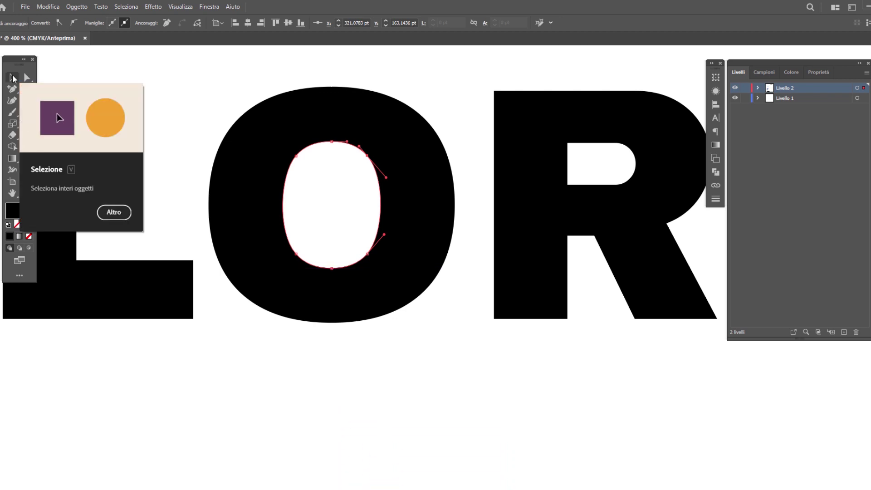
key(p)
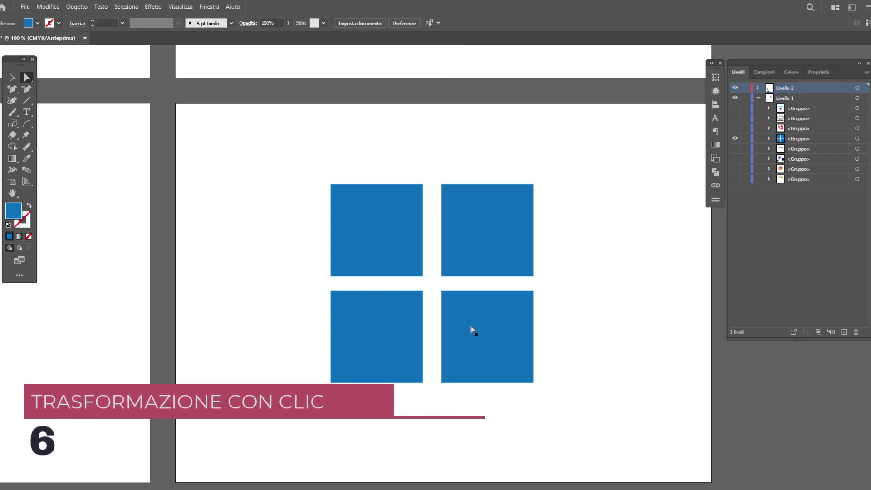
Round the top-left square into a quarter-circle and the top-right into an arch.
click(405, 251)
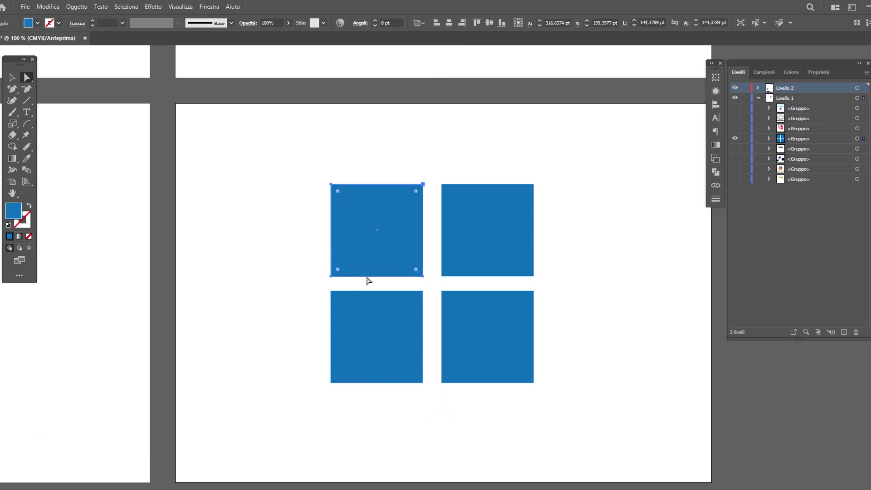
alt+scroll(363, 278, up, 1)
alt+scroll(363, 282, up, 1)
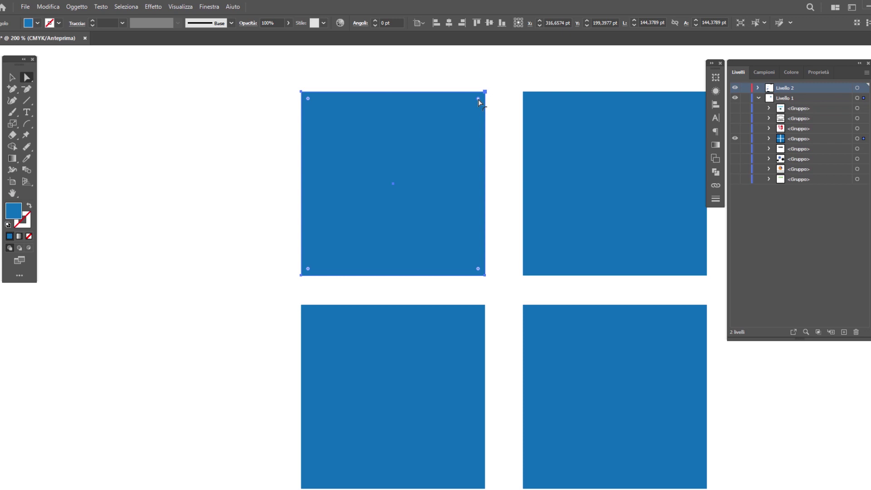
mouse_move(478, 100)
mouse_down()
mouse_move(395, 182)
mouse_move(311, 297)
mouse_up()
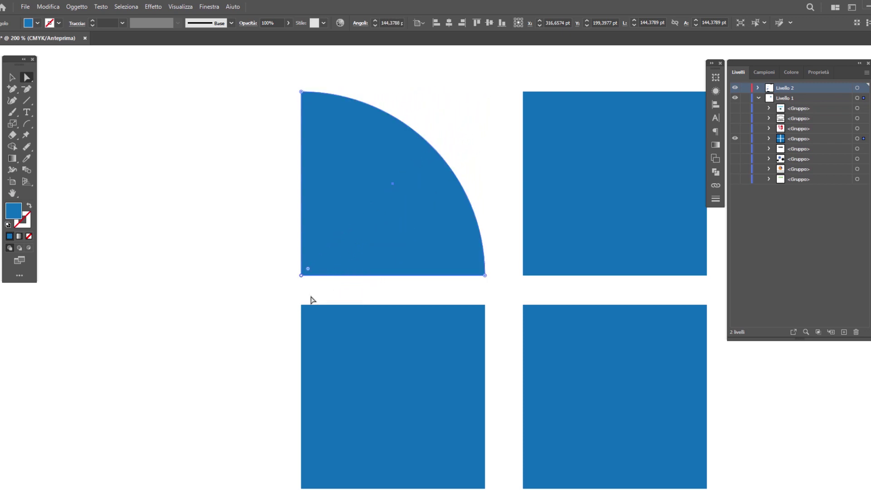
click(581, 173)
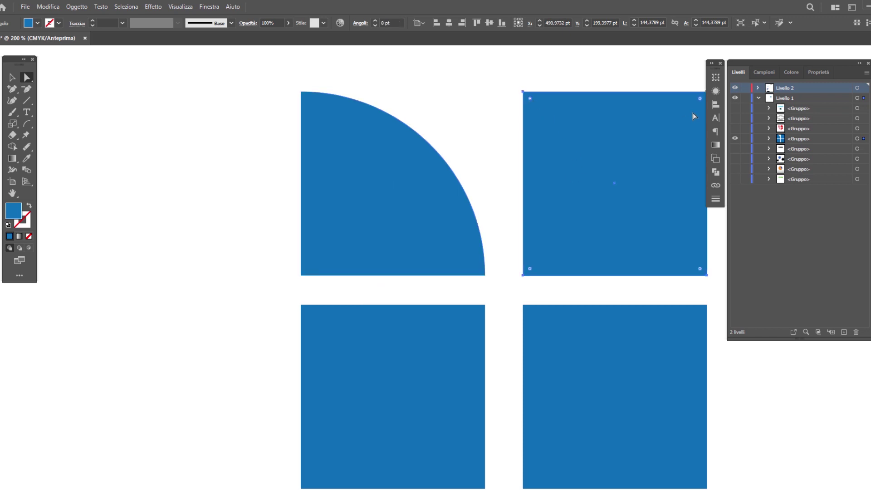
drag(700, 99, 668, 315)
Round opposite corners of the bottom-left square to form a leaf.
scroll(540, 359, down, 3)
scroll(533, 319, down, 1)
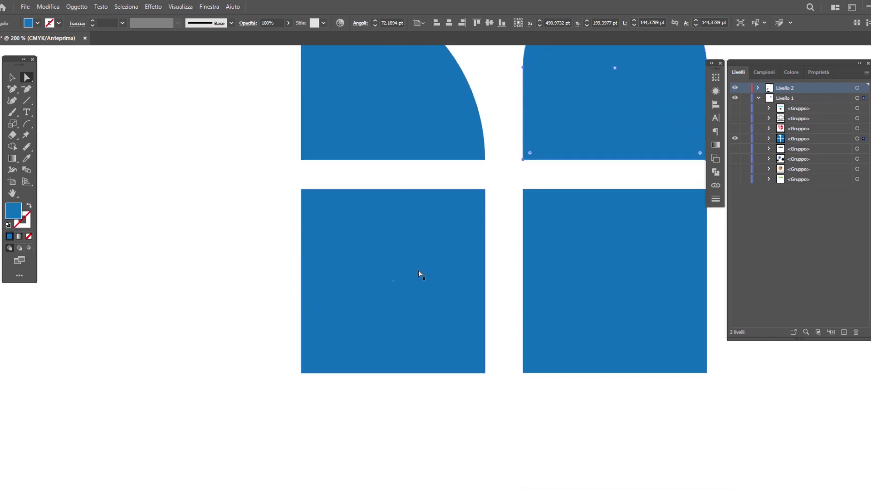
click(472, 204)
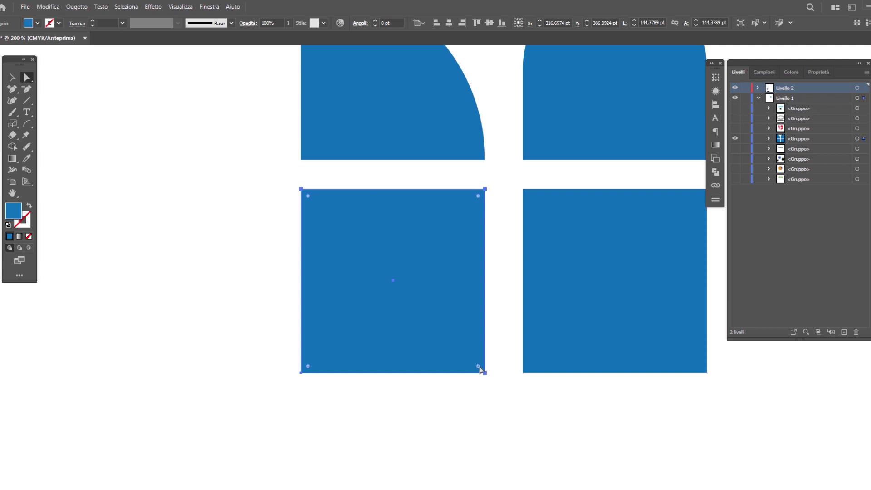
mouse_move(478, 367)
mouse_down()
mouse_move(342, 239)
mouse_move(230, 101)
mouse_up()
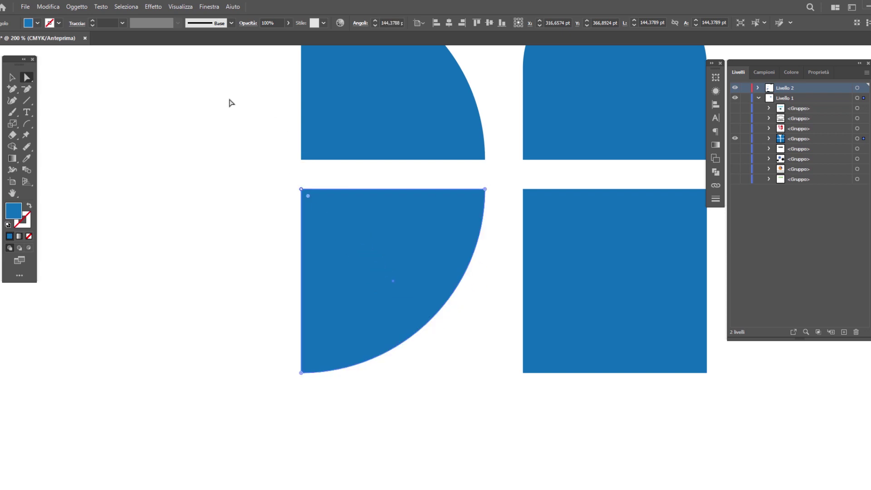
drag(344, 246, 409, 325)
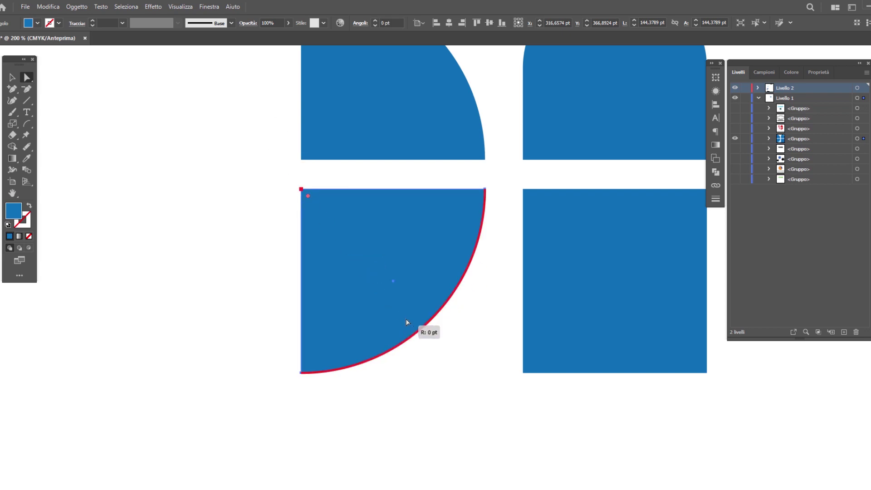
drag(309, 197, 472, 374)
Round both top corners of the bottom-right square into an arch, then deselect.
click(646, 279)
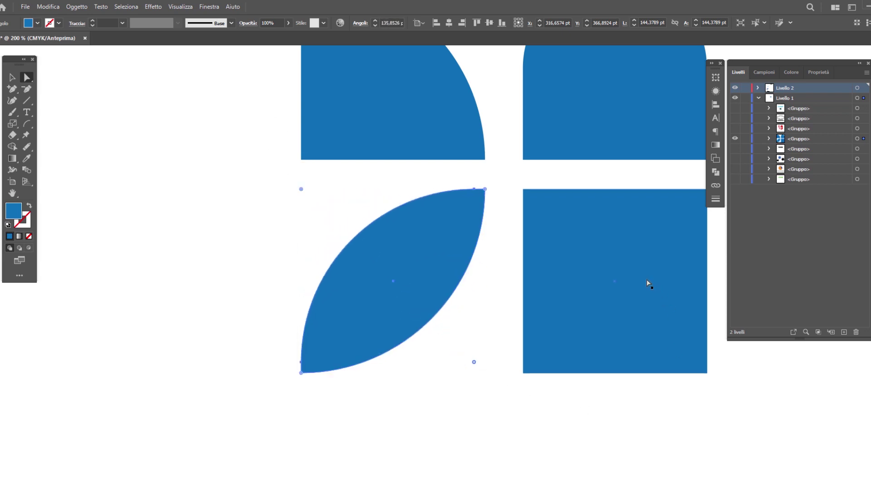
drag(700, 197, 563, 346)
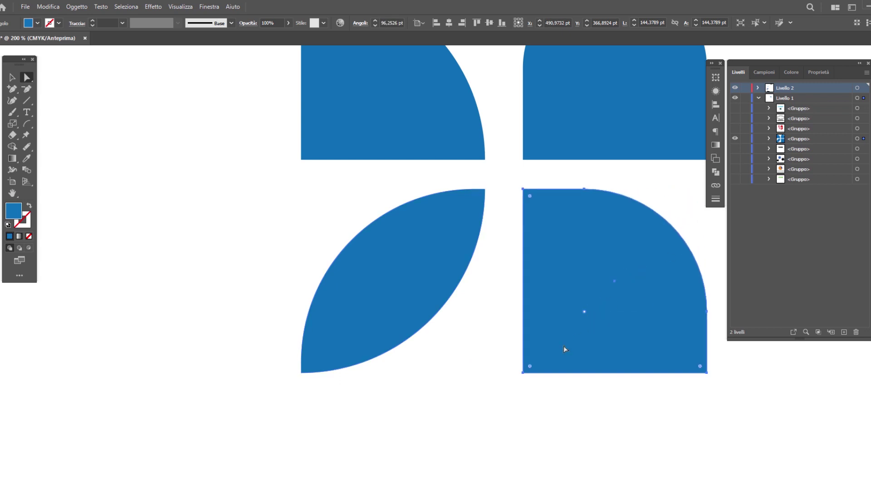
drag(529, 197, 751, 351)
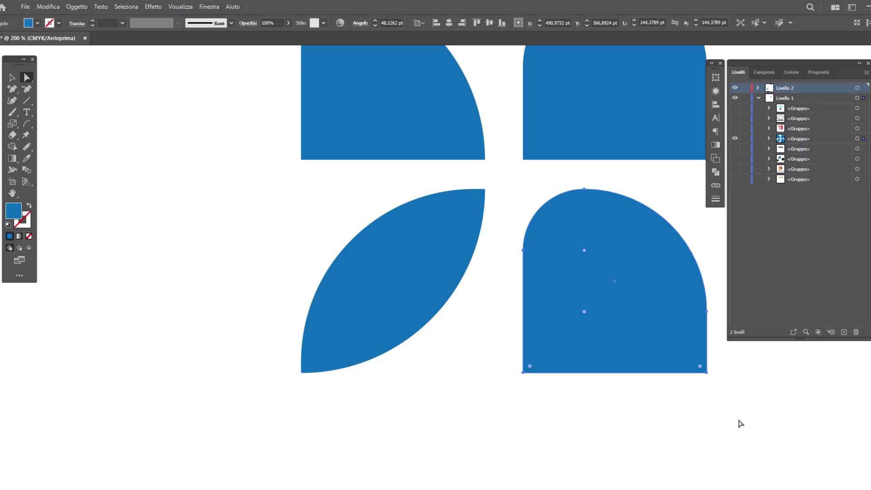
scroll(301, 311, down, 2)
click(593, 294)
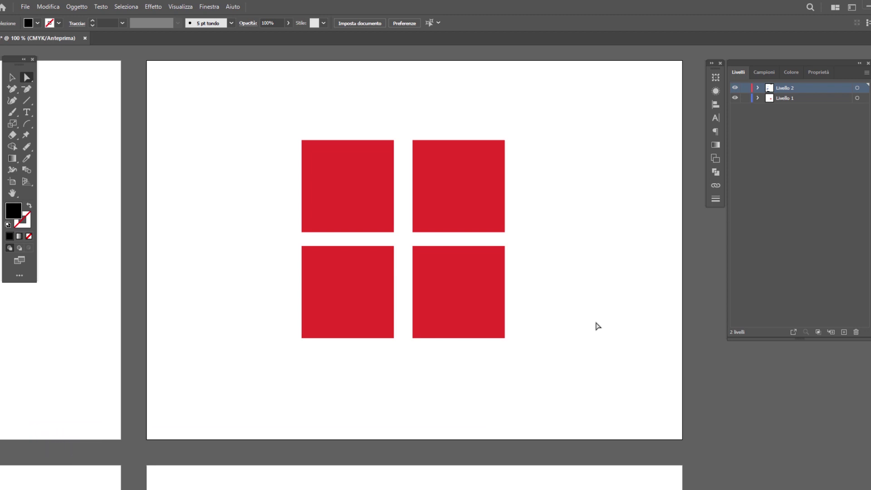
Give the top-left red square a large inverted corner, forming a scooped block.
click(354, 186)
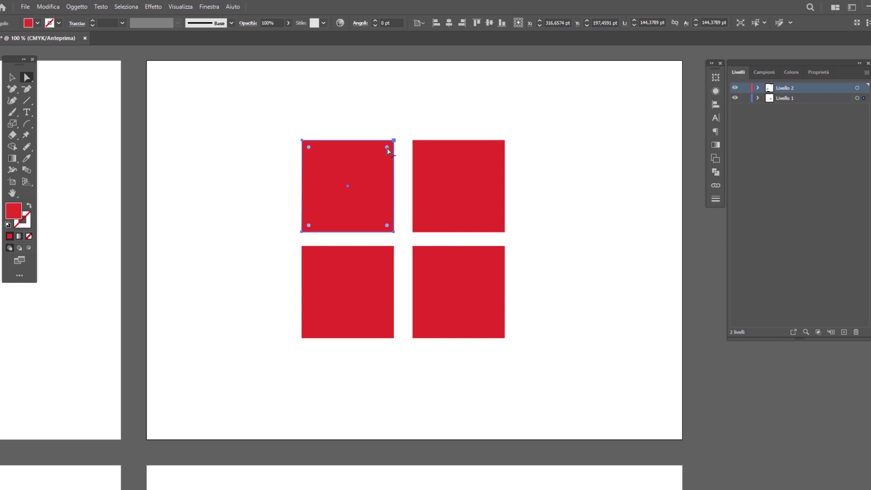
drag(387, 148, 380, 155)
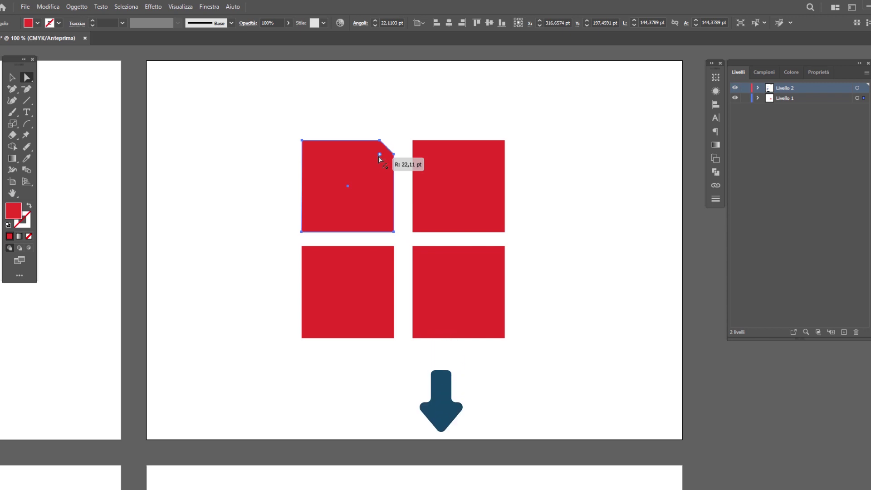
drag(379, 154, 331, 237)
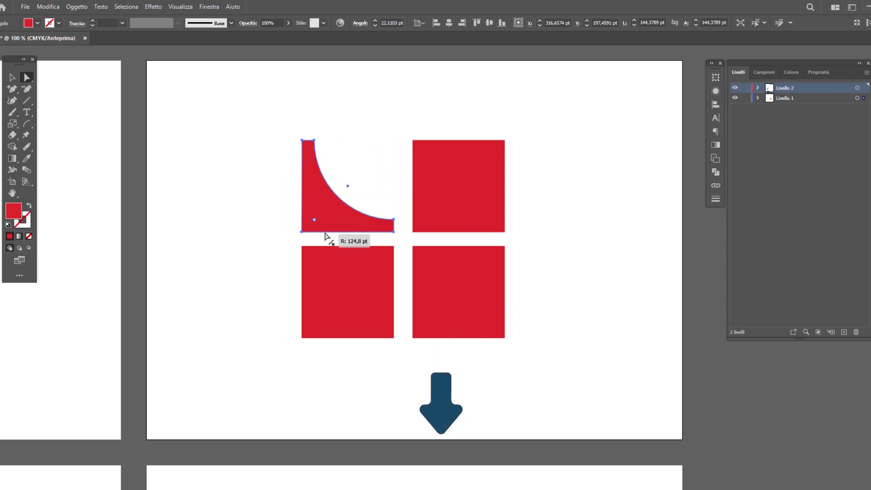
click(535, 232)
Chamfer the top-right square into a house shape and the bottom-right into a chamfered block.
click(481, 189)
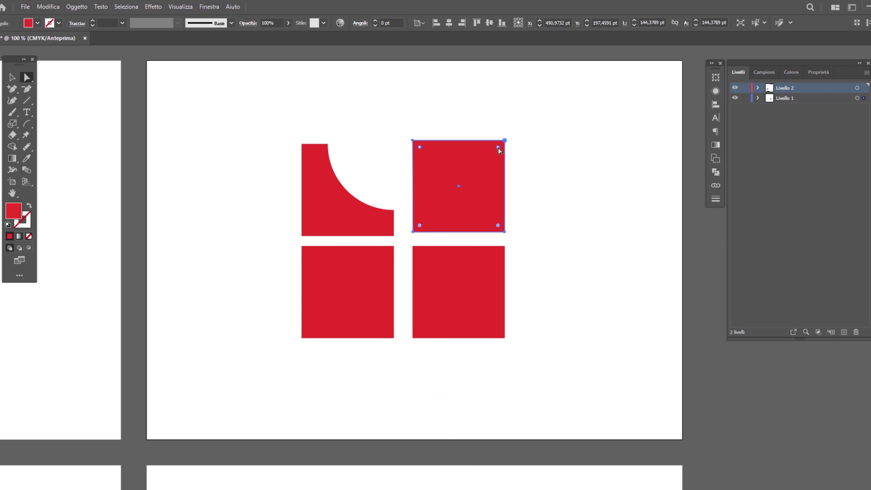
drag(499, 148, 488, 220)
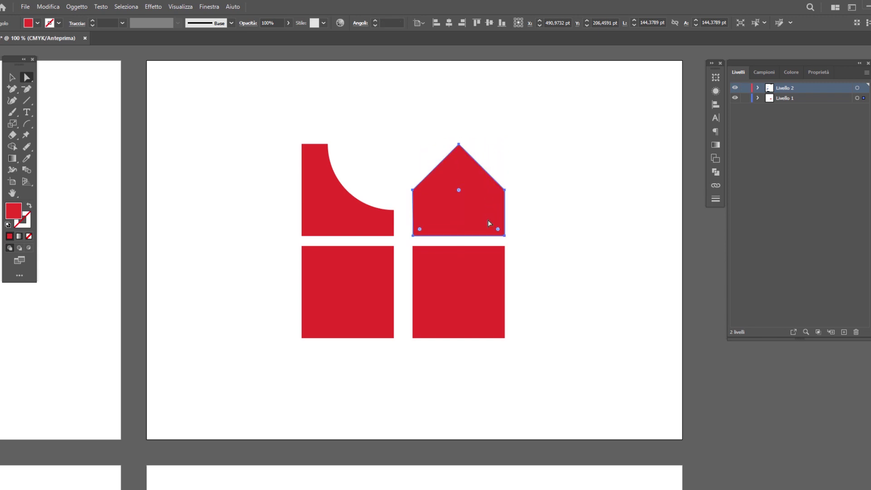
click(478, 292)
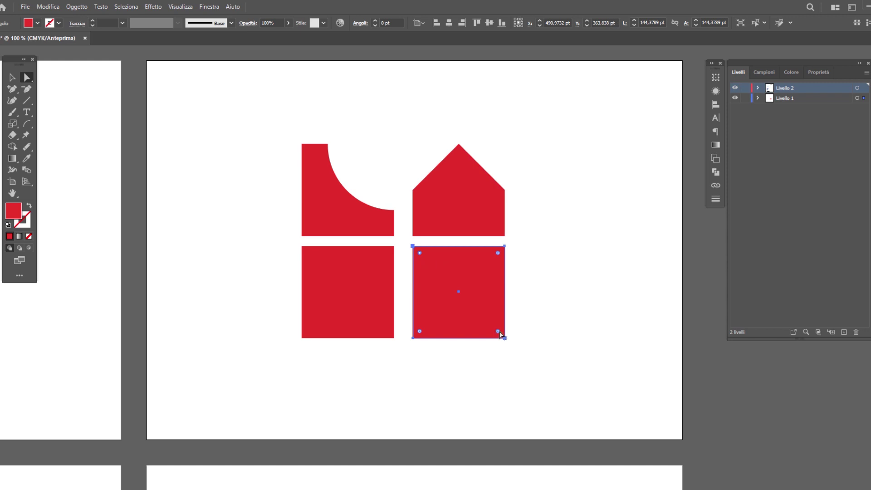
drag(500, 333, 462, 299)
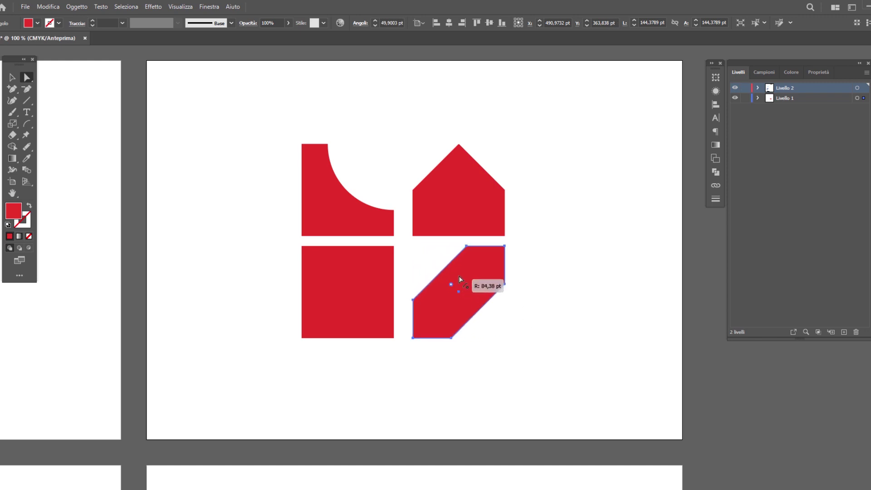
key(Down)
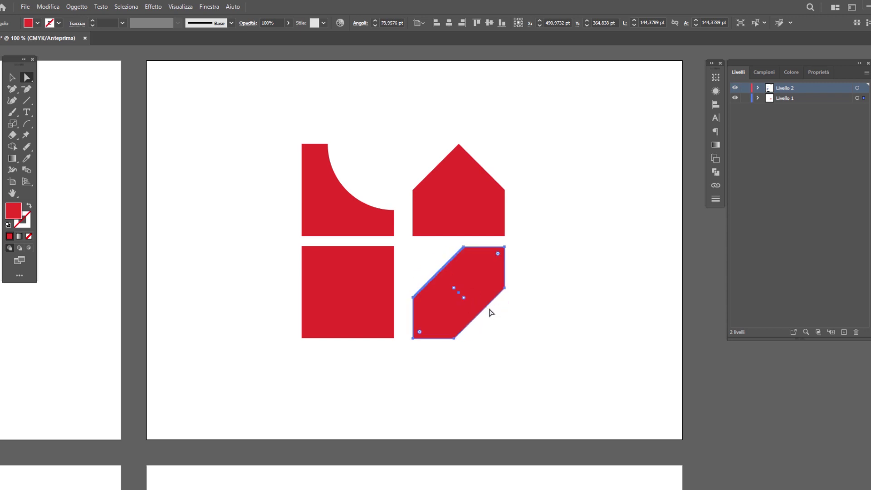
Pull the bottom-left square's corners inward into a four-pointed star.
click(363, 293)
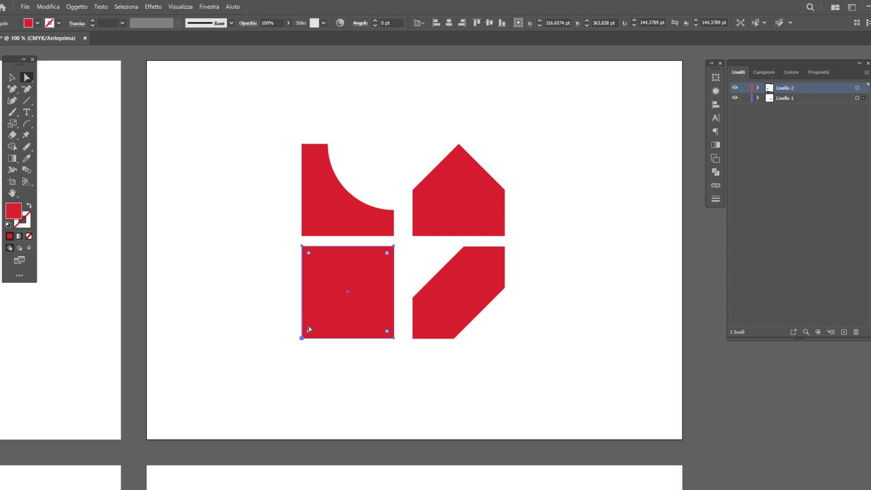
key(Down)
drag(377, 316, 361, 290)
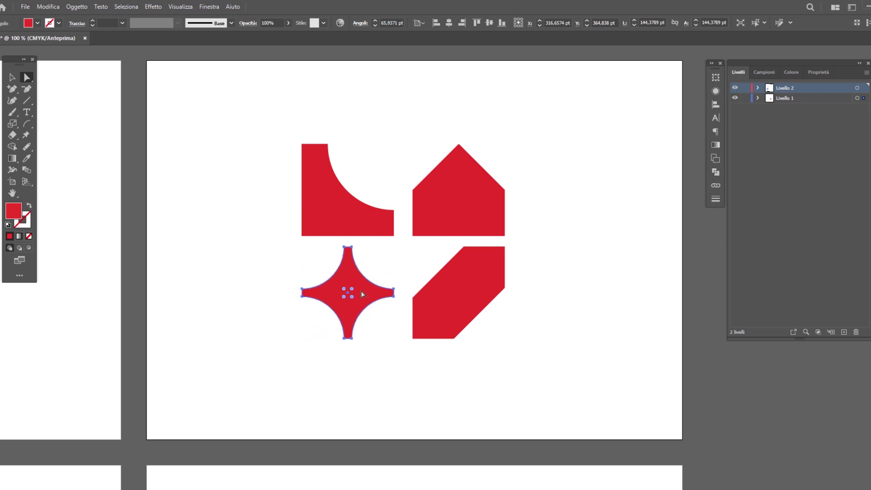
click(546, 321)
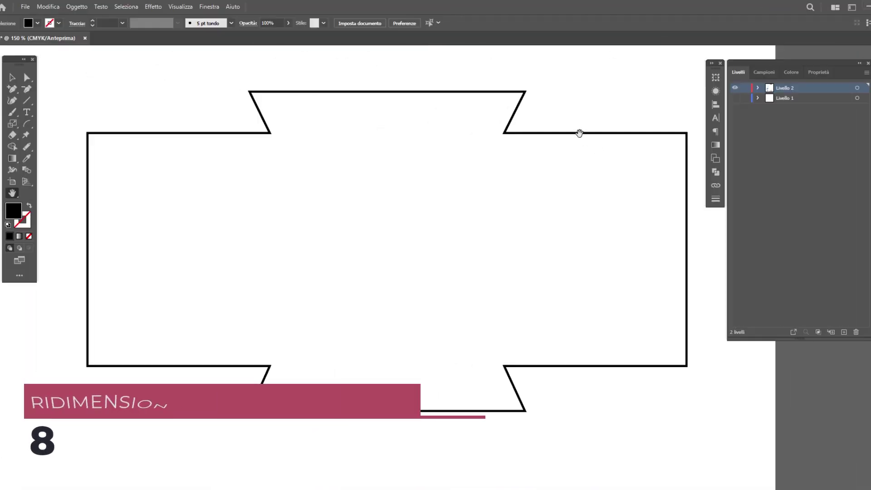
key(v)
click(579, 133)
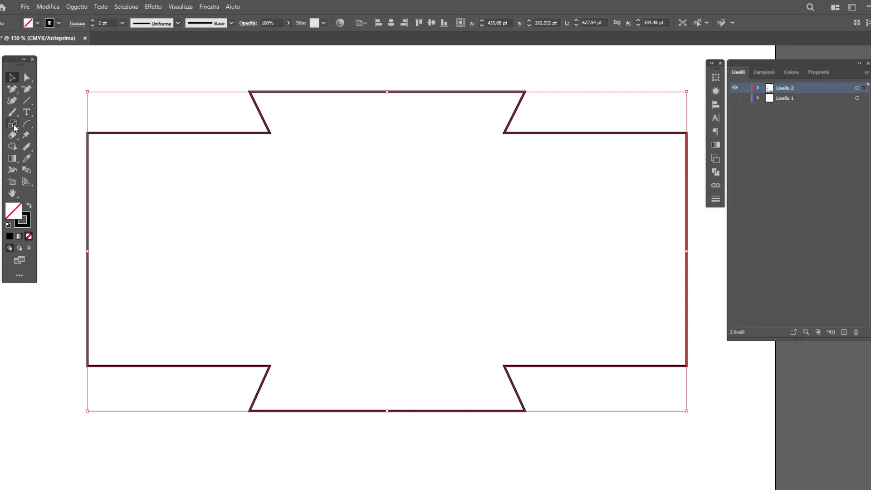
double_click(12, 123)
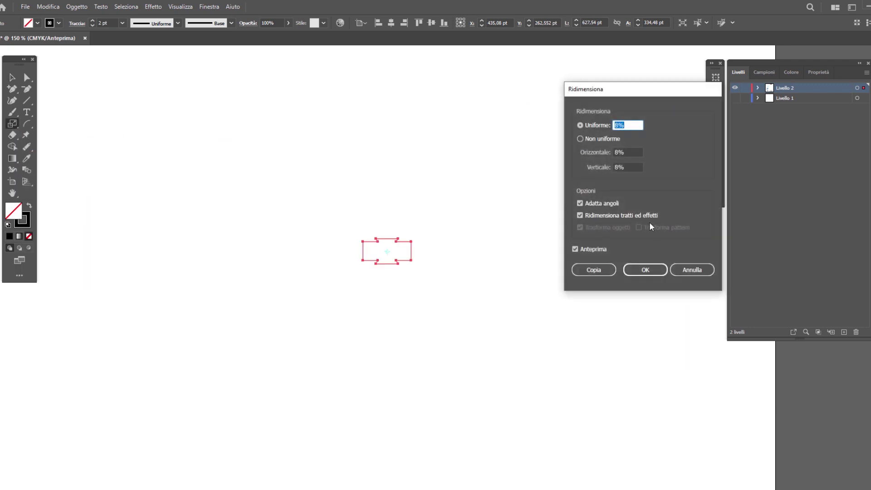
text(90)
key(Tab)
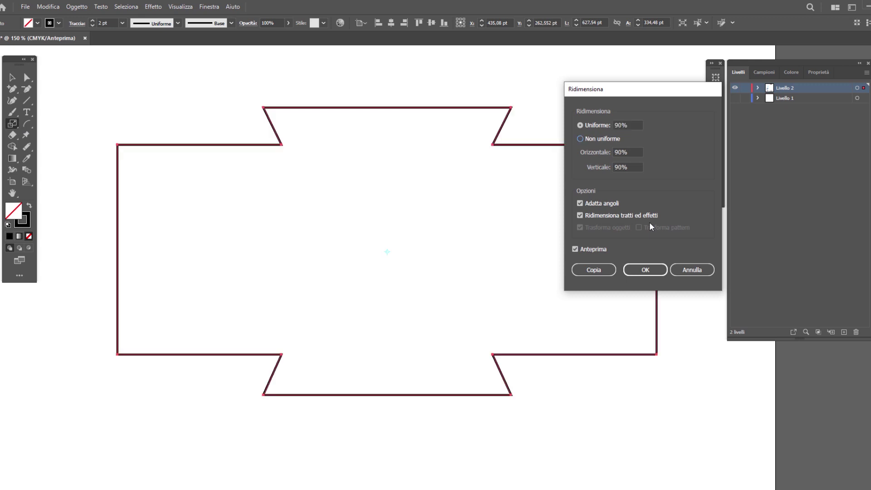
click(642, 270)
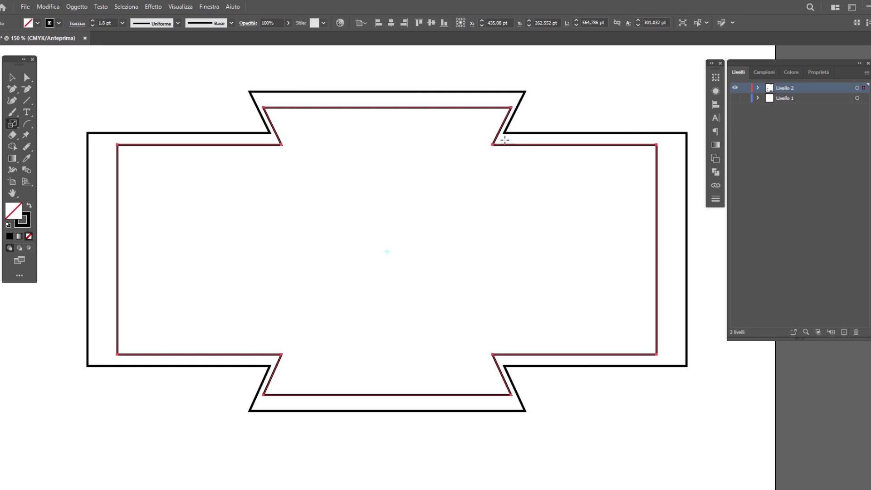
key(Delete)
key(v)
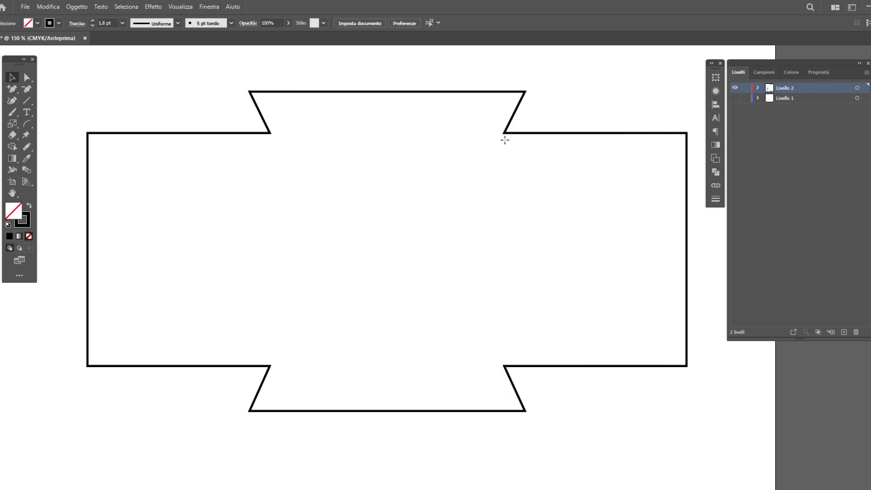
click(509, 134)
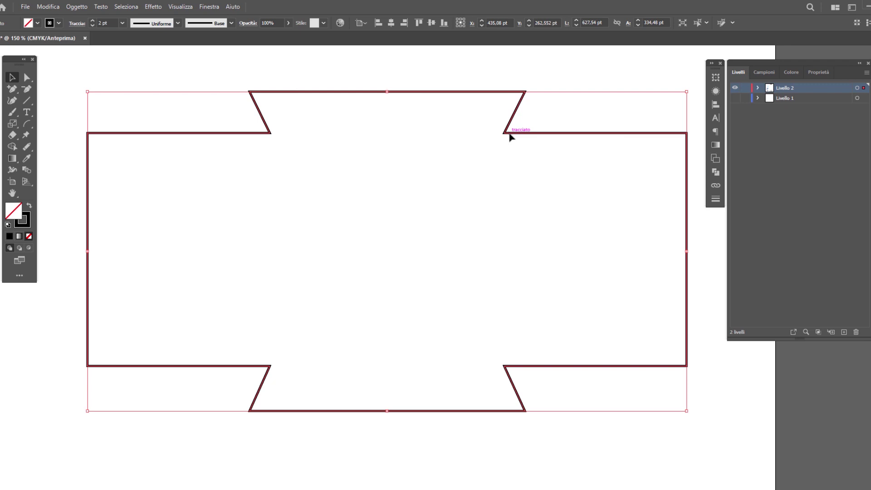
Offset the frame path by -42 pt and deselect to view the double outline.
click(75, 6)
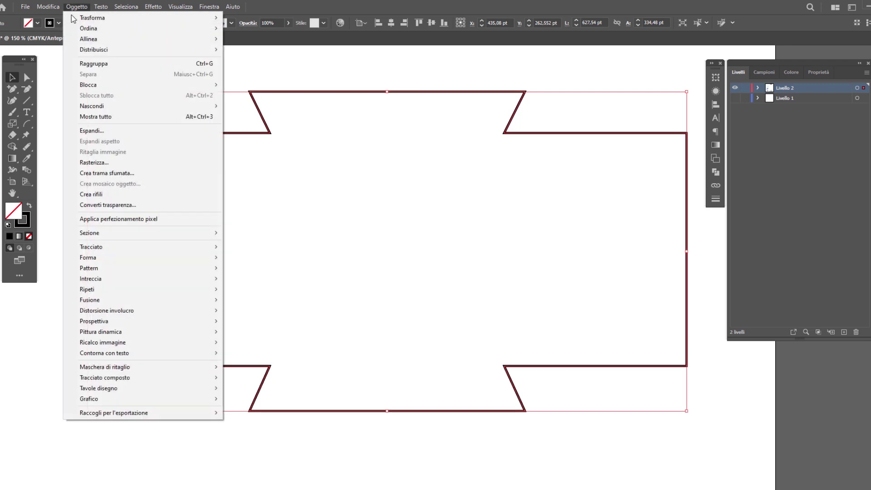
mouse_move(91, 247)
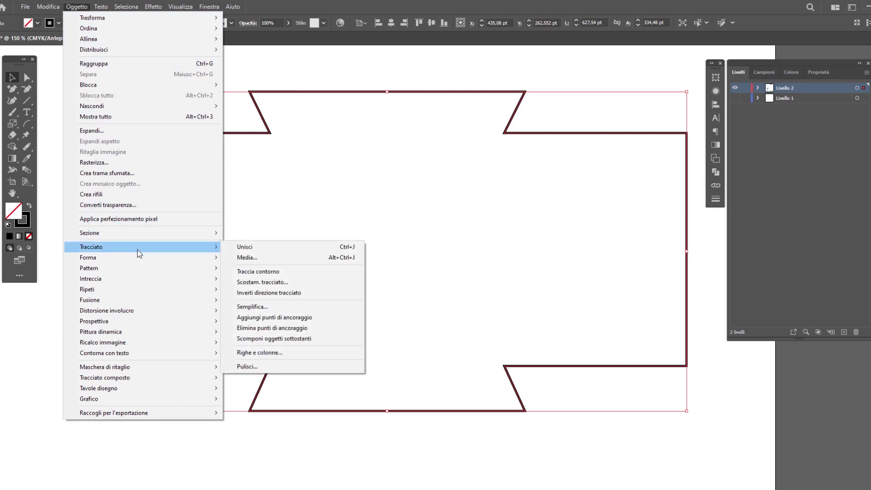
click(292, 282)
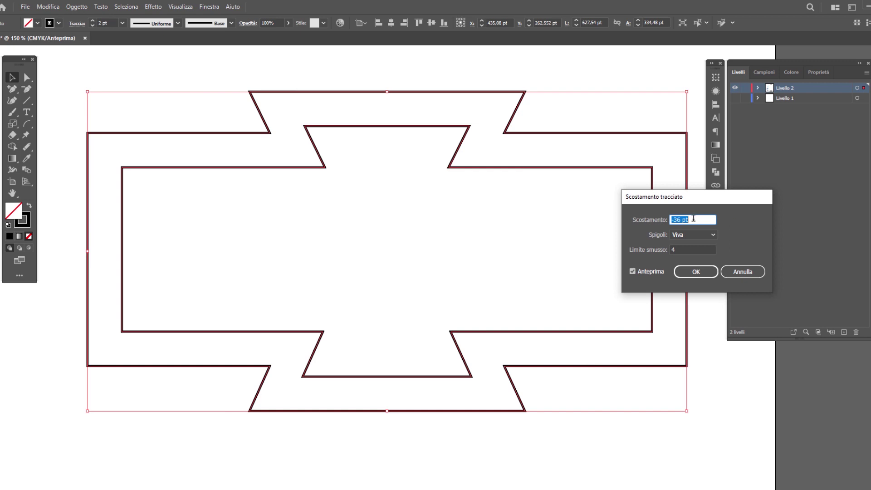
scroll(694, 219, down, 3)
scroll(693, 220, down, 3)
scroll(693, 219, down, 9)
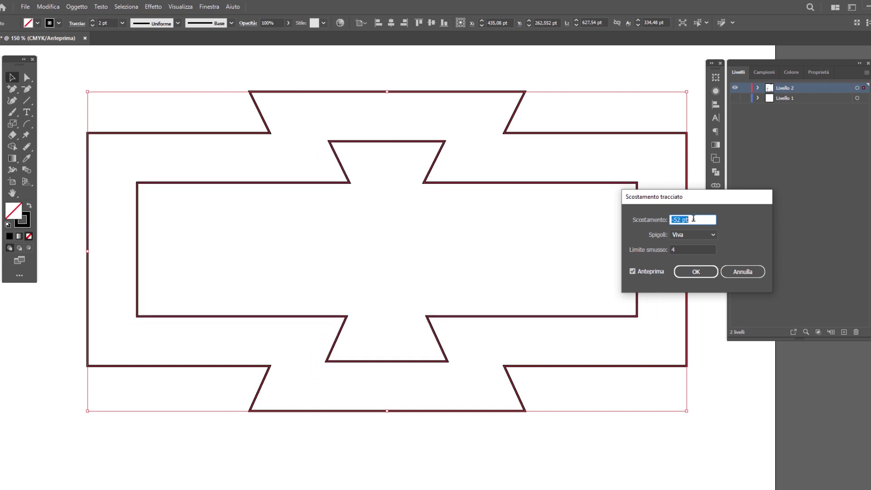
scroll(694, 219, up, 8)
scroll(694, 220, up, 20)
scroll(693, 219, up, 20)
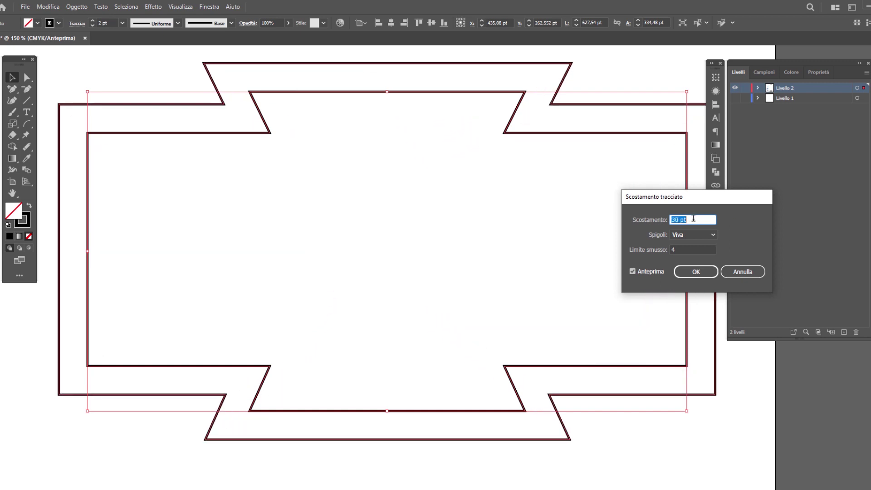
scroll(694, 219, down, 1)
scroll(694, 219, down, 15)
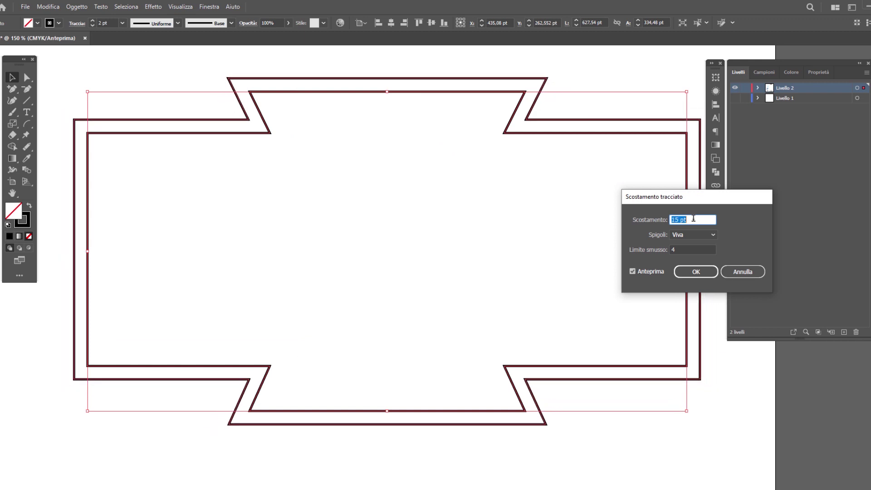
scroll(693, 218, down, 14)
scroll(694, 219, down, 16)
scroll(694, 219, down, 14)
scroll(694, 219, down, 4)
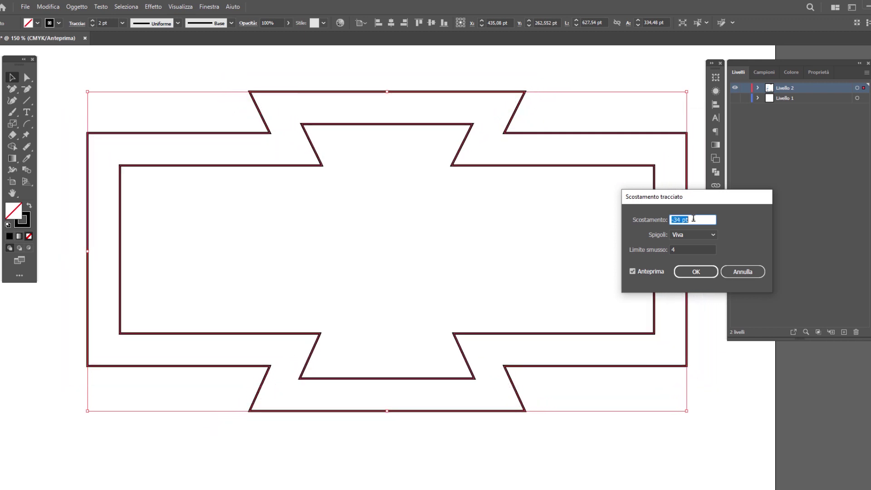
scroll(693, 219, up, 2)
scroll(693, 219, up, 4)
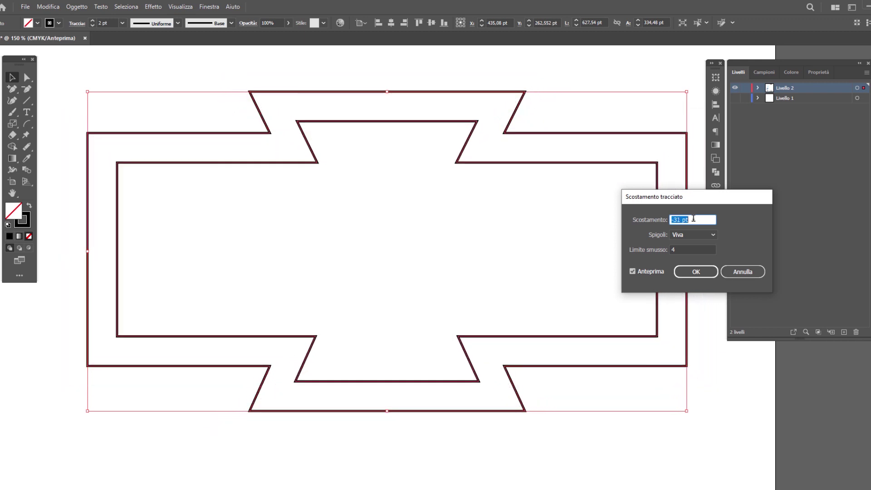
scroll(693, 219, up, 16)
scroll(694, 219, up, 12)
scroll(693, 219, up, 17)
scroll(693, 219, up, 15)
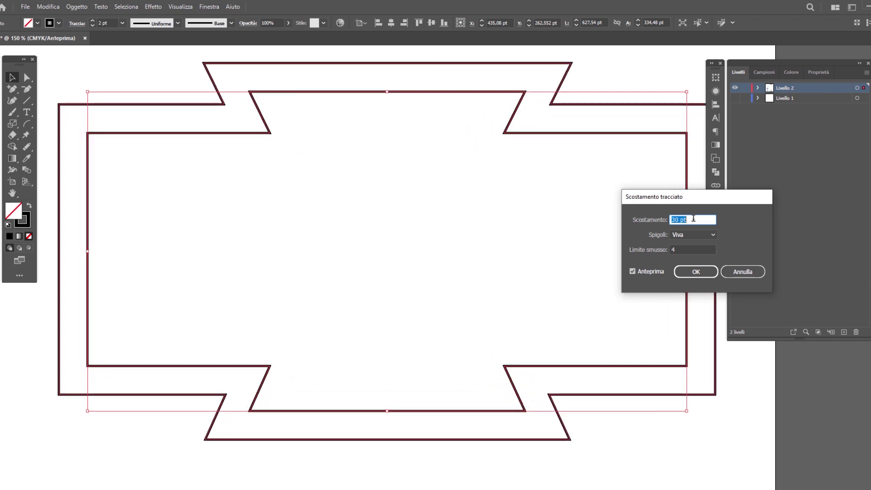
scroll(694, 219, up, 14)
scroll(693, 219, down, 10)
scroll(693, 218, down, 20)
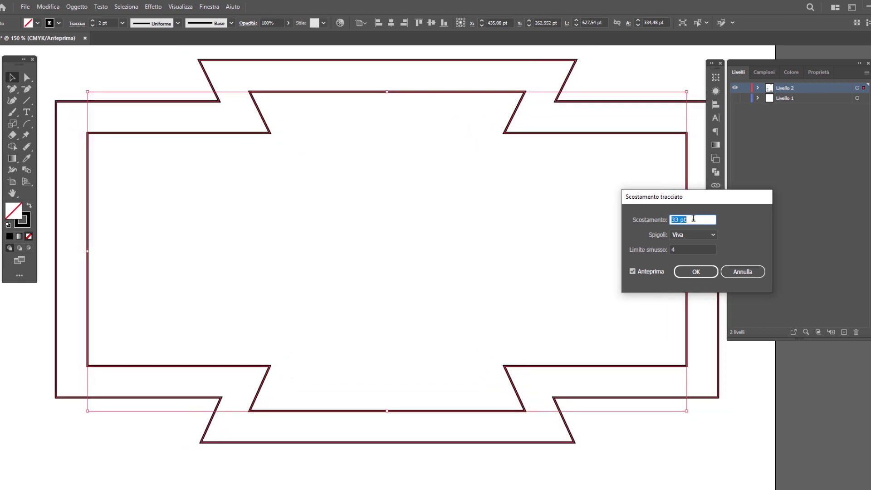
scroll(693, 219, down, 10)
scroll(694, 219, down, 13)
scroll(693, 219, down, 14)
scroll(693, 219, down, 14)
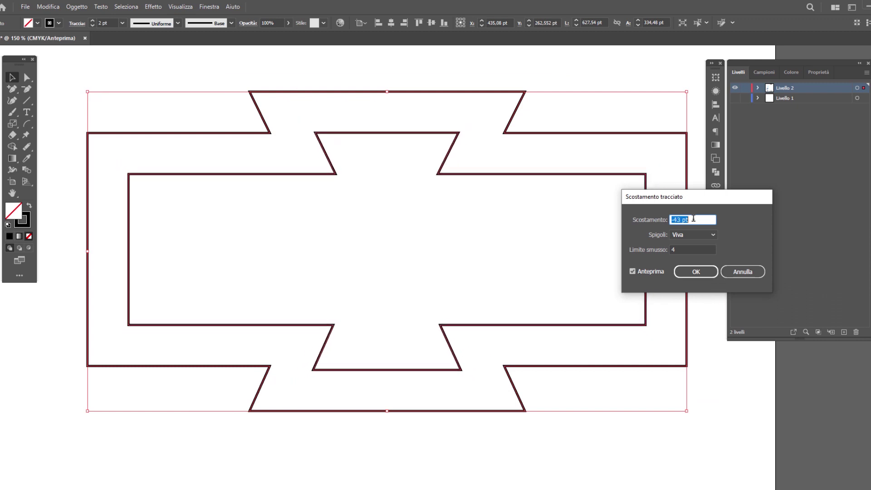
scroll(694, 219, down, 14)
scroll(693, 219, up, 6)
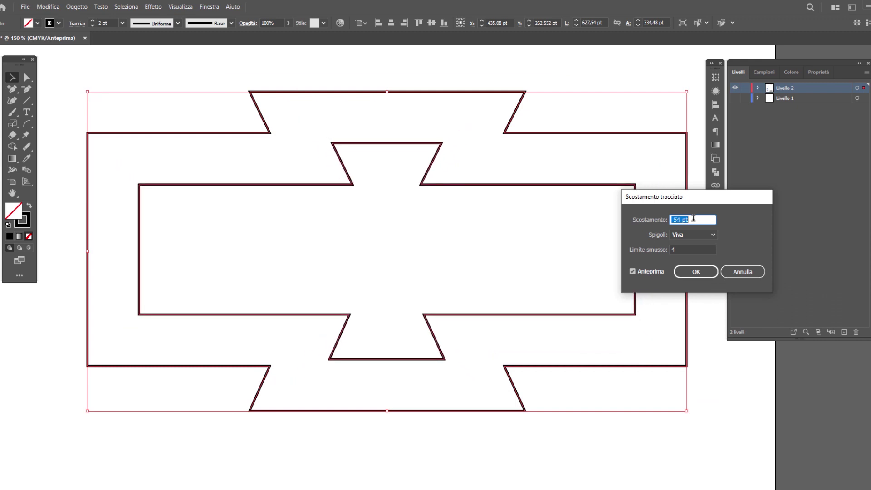
scroll(693, 219, up, 20)
scroll(694, 219, up, 20)
scroll(693, 219, up, 18)
scroll(694, 219, up, 19)
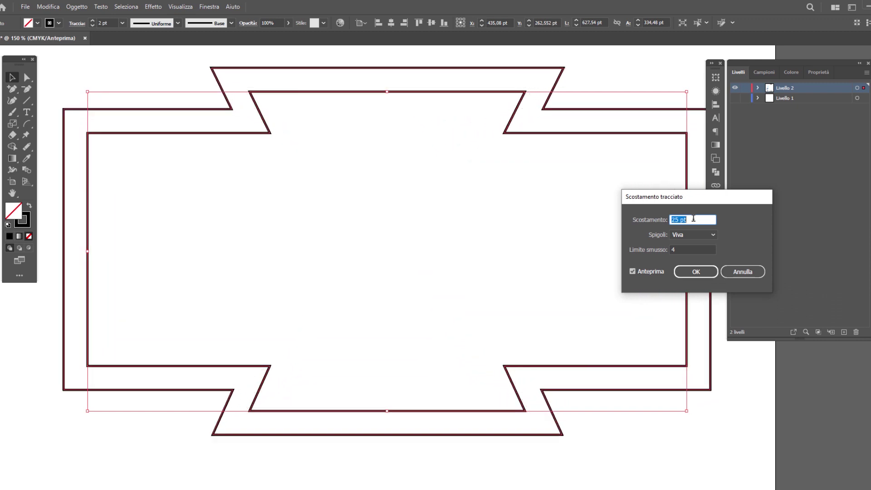
scroll(694, 219, up, 3)
scroll(693, 219, down, 11)
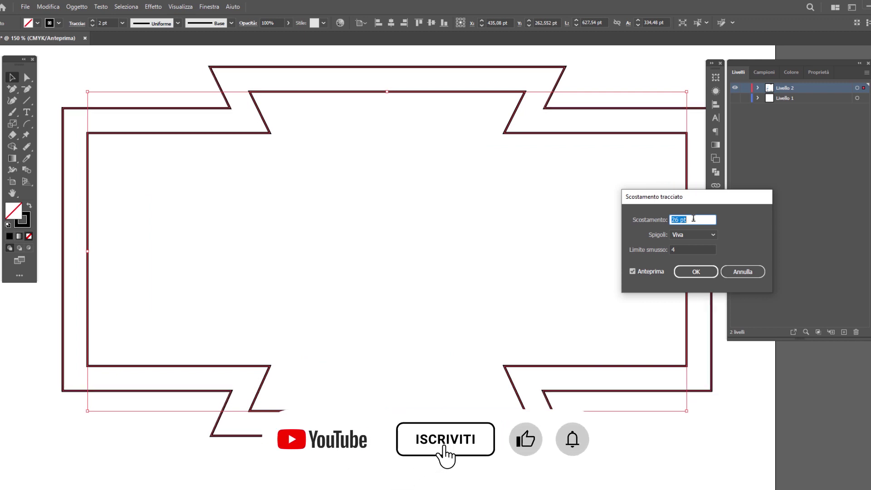
scroll(693, 219, down, 10)
scroll(694, 219, down, 15)
scroll(693, 218, down, 15)
scroll(693, 218, down, 14)
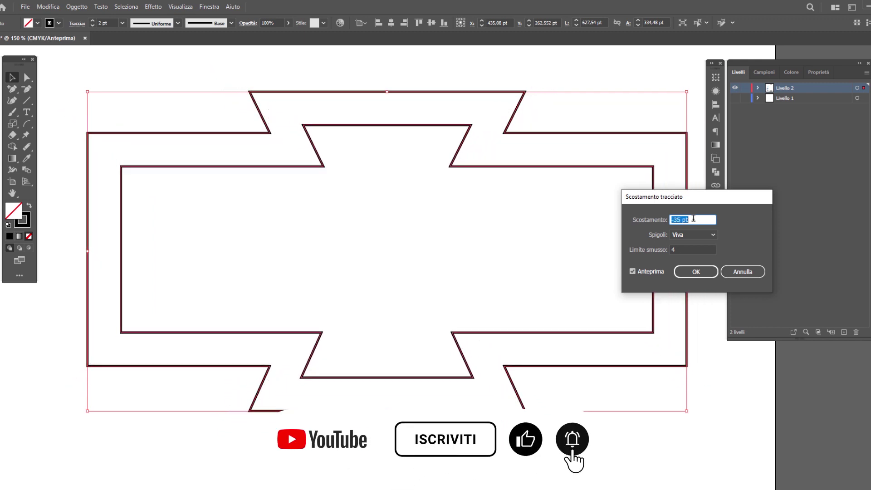
scroll(693, 219, down, 6)
scroll(694, 218, down, 2)
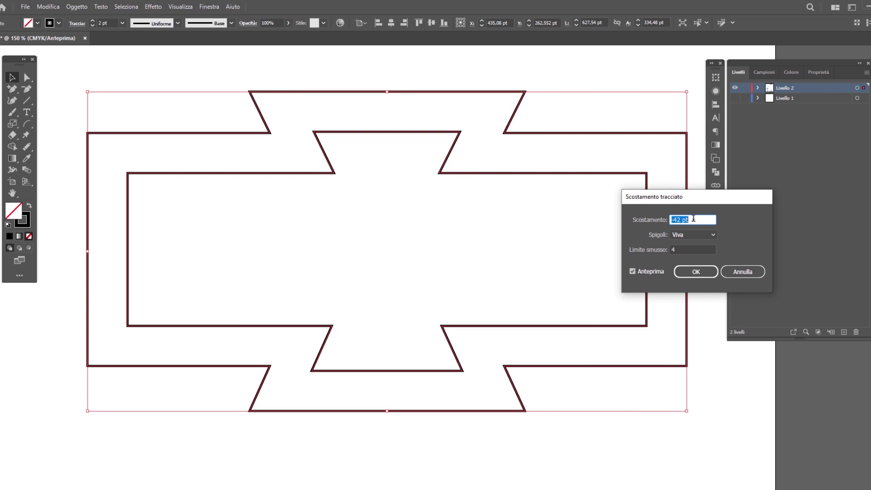
click(696, 272)
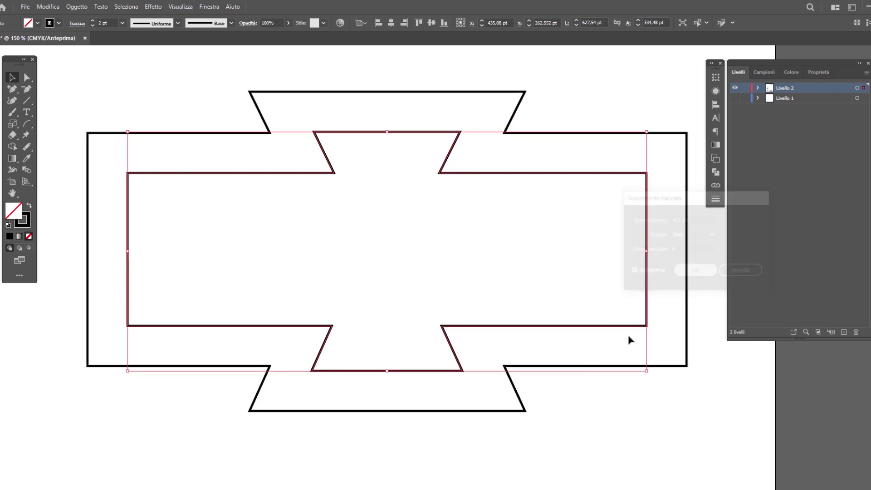
click(621, 410)
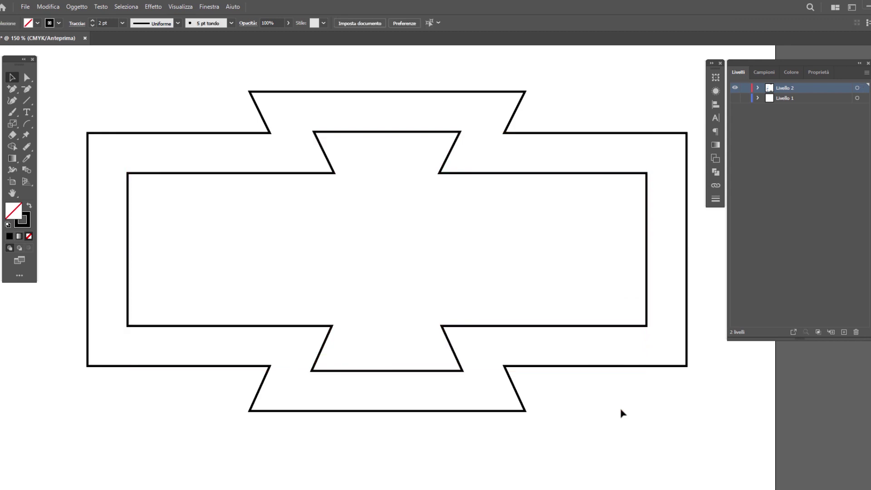